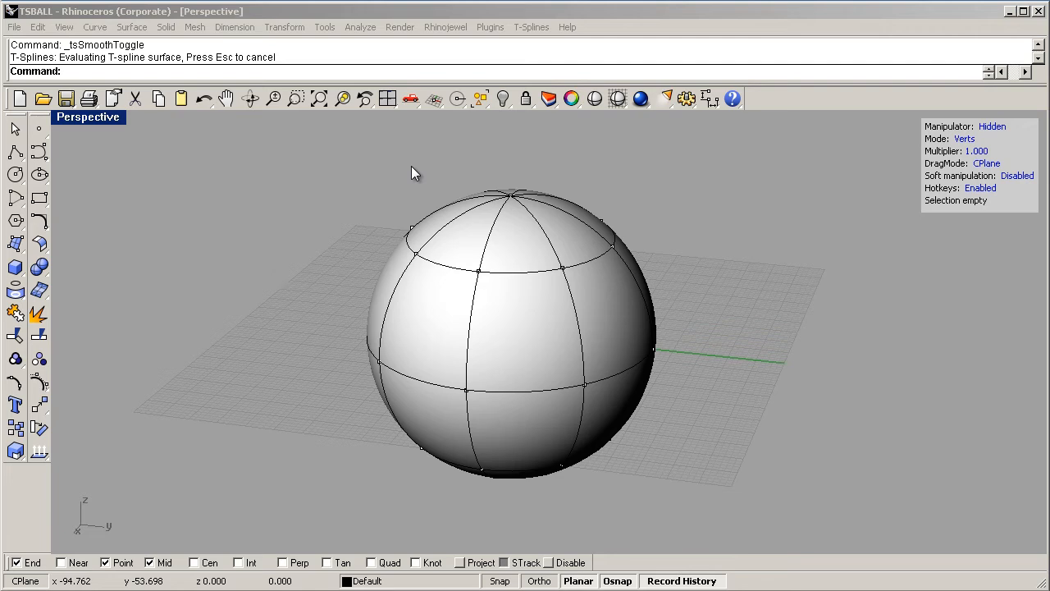
- Move the pole vertex at the top of the T-spline ball sideways in the negative Y direction
click(818, 370)
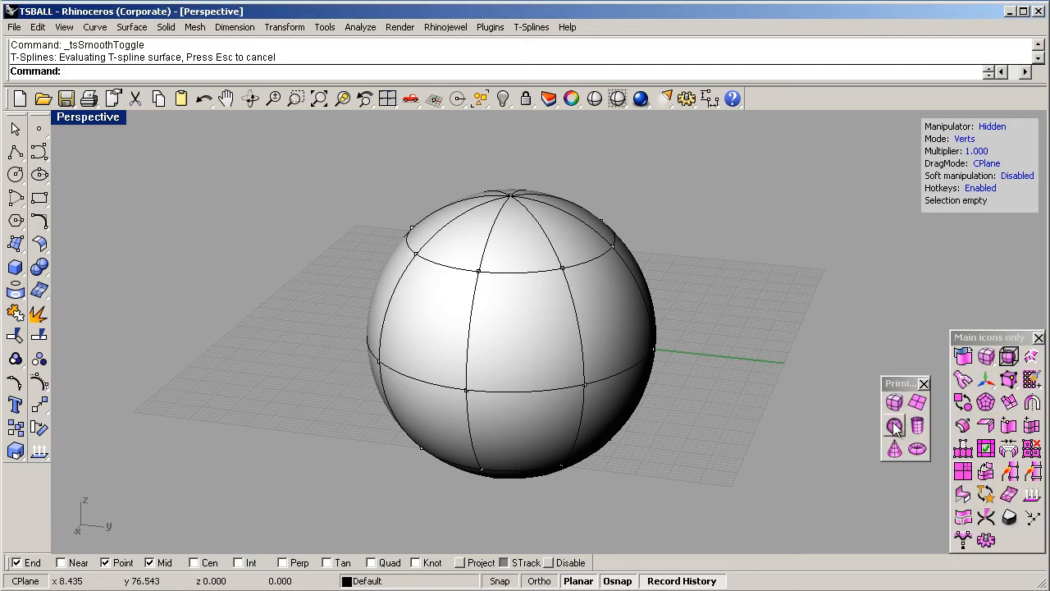
click(511, 195)
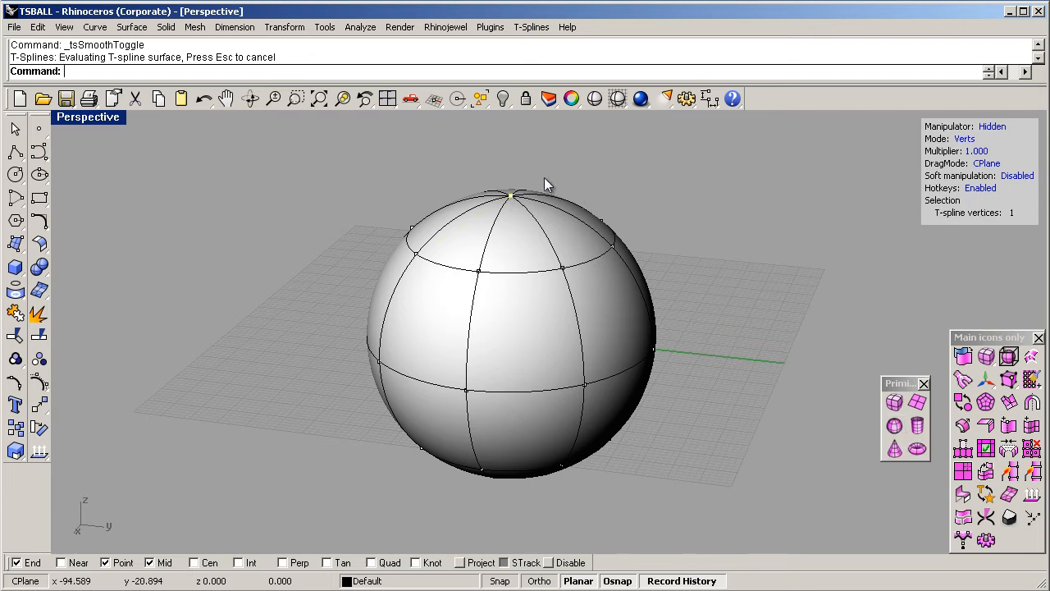
key(w)
drag(575, 141, 425, 128)
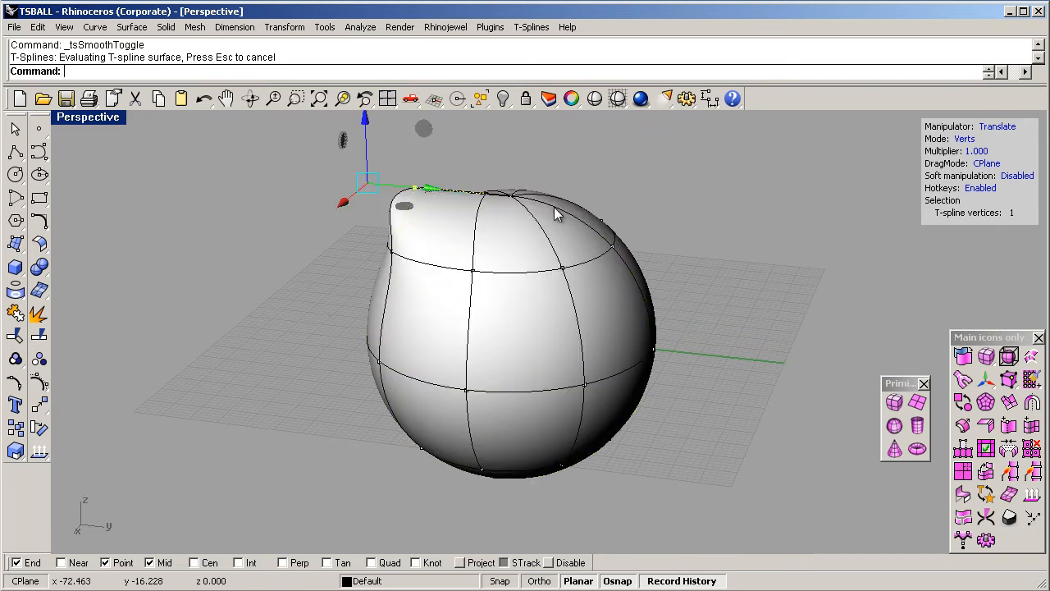
drag(521, 180, 519, 236)
click(644, 181)
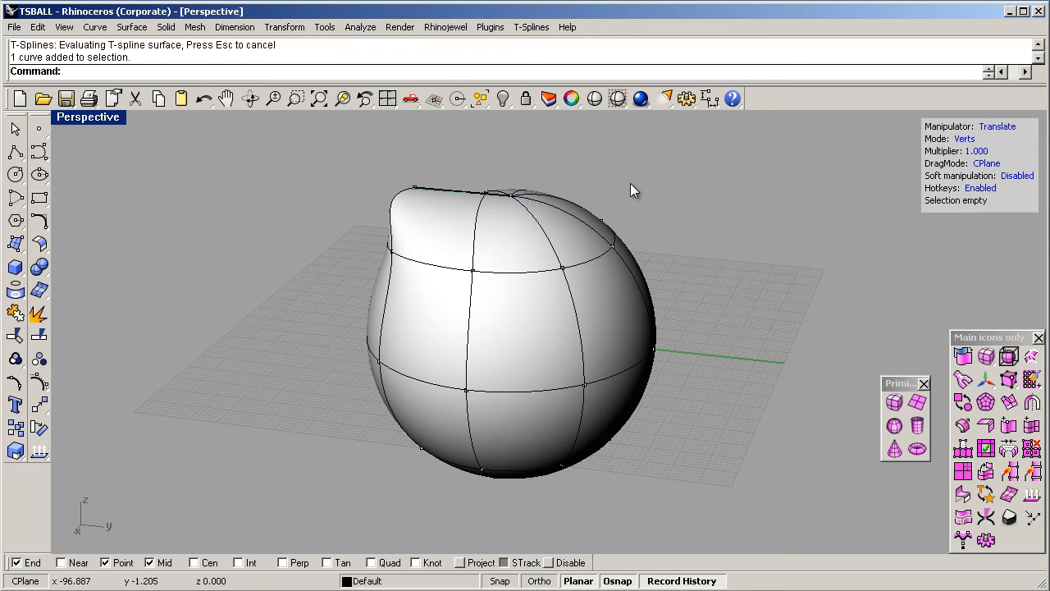
right_drag(624, 220, 684, 203)
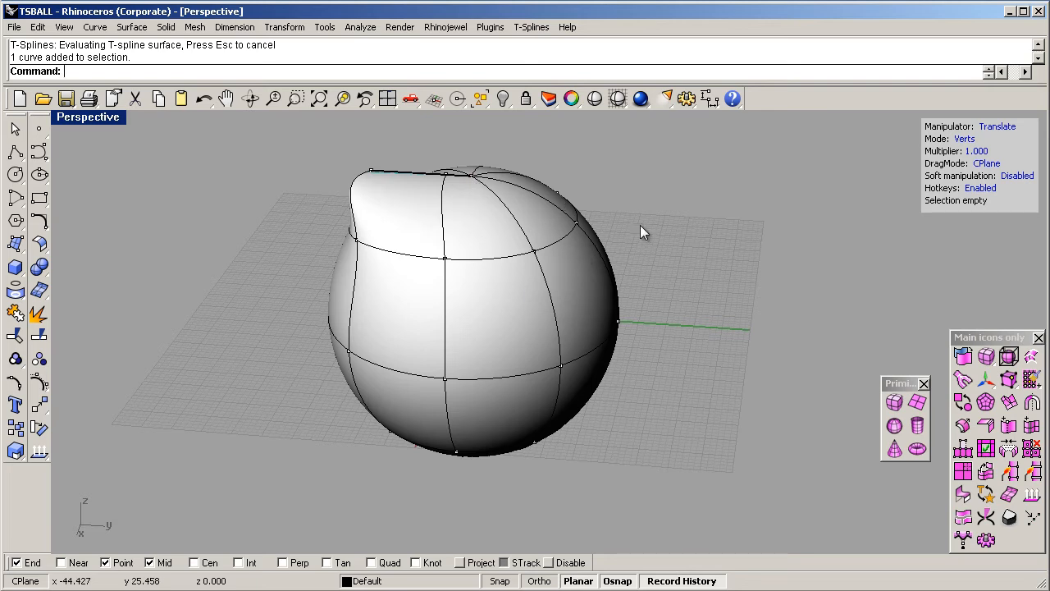
- Switch to Mudbox and try a Sculpt stroke on the pole of the sphere mesh
key(alt+Tab)
key(alt+Tab)
key(alt+Tab)
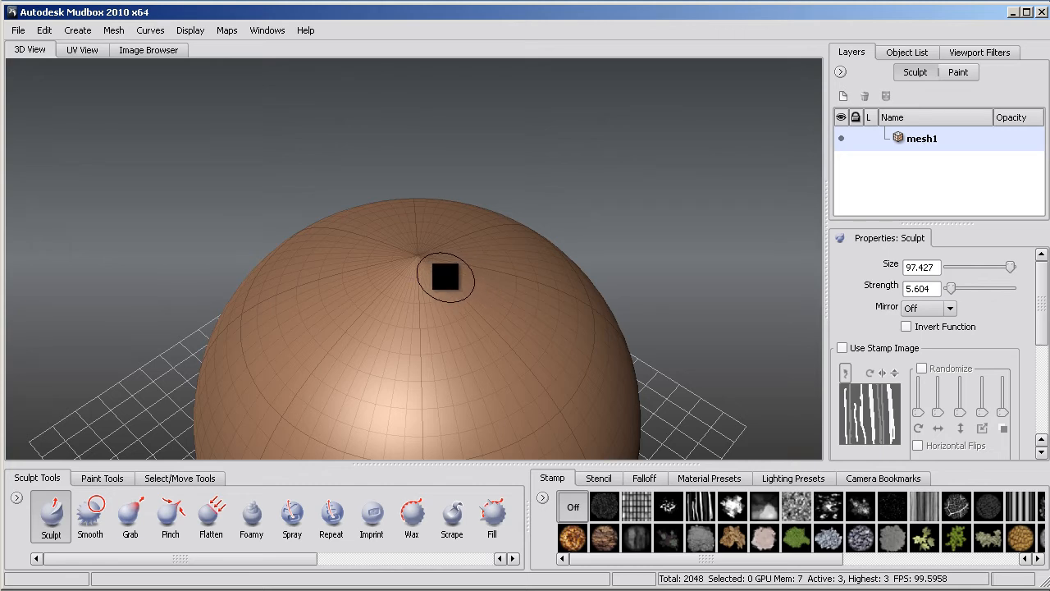
click(444, 277)
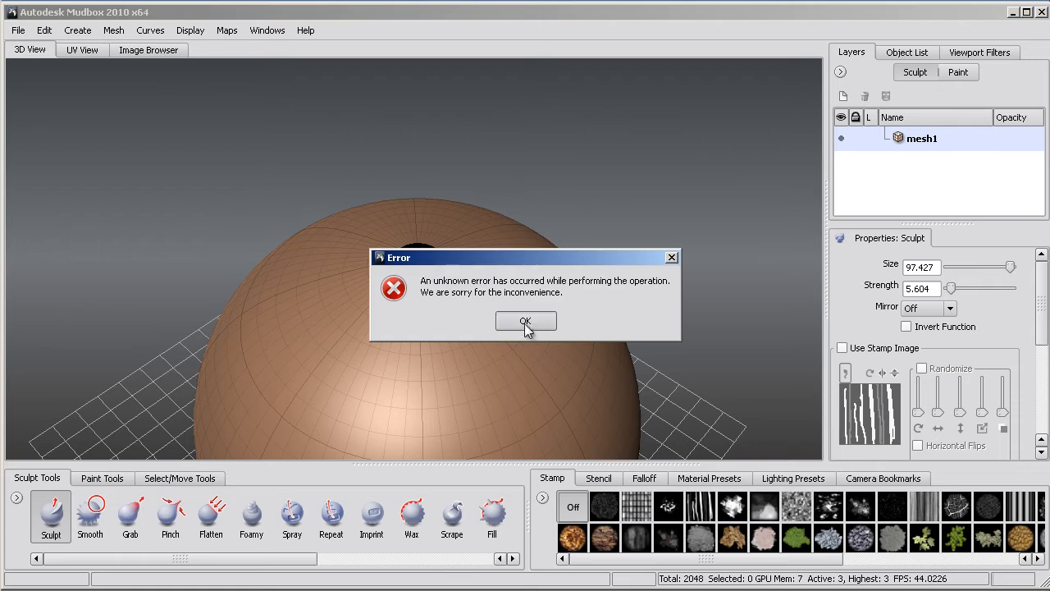
click(525, 322)
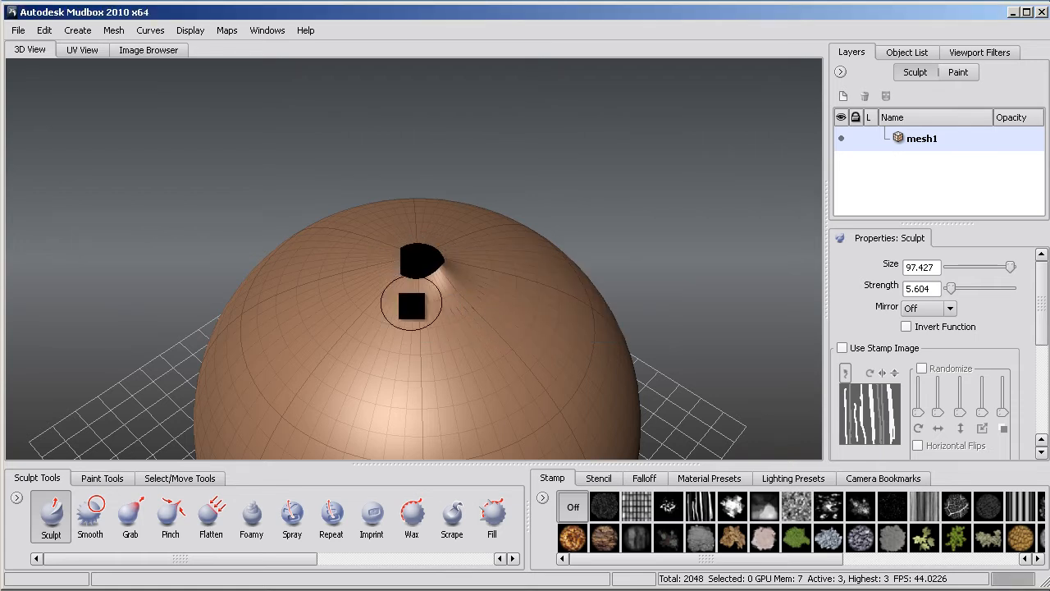
- Sculpt a raised curved ridge across the sphere's front below the pole, and try another Sculpt stroke over the pole
mouse_move(467, 356)
mouse_down()
mouse_move(389, 380)
mouse_move(253, 347)
mouse_up()
mouse_move(470, 360)
mouse_down()
mouse_move(380, 369)
mouse_move(268, 343)
mouse_up()
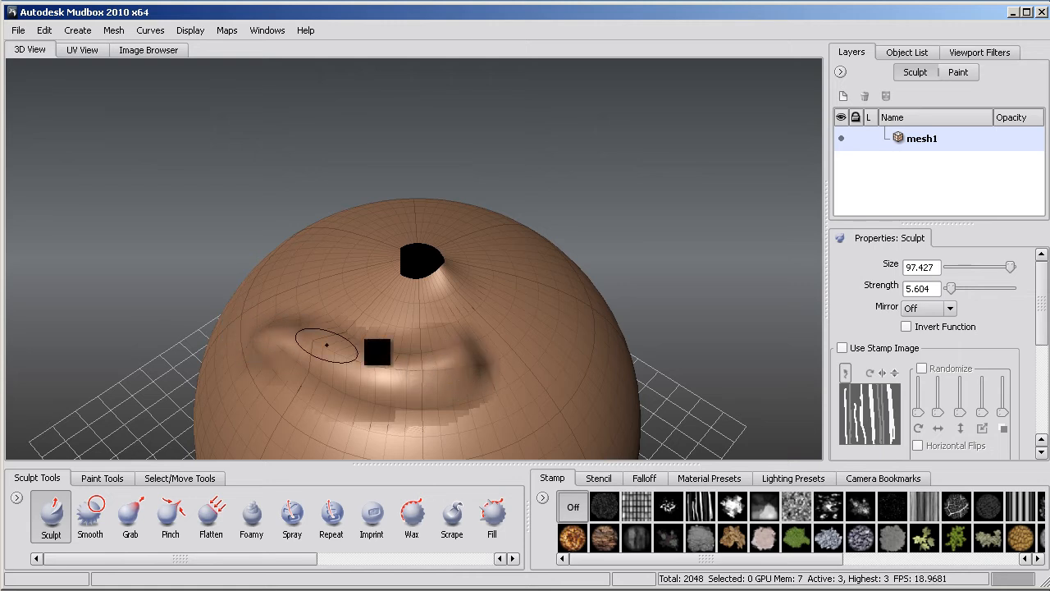
mouse_move(462, 354)
mouse_down()
mouse_move(375, 356)
mouse_move(295, 331)
mouse_move(278, 337)
mouse_up()
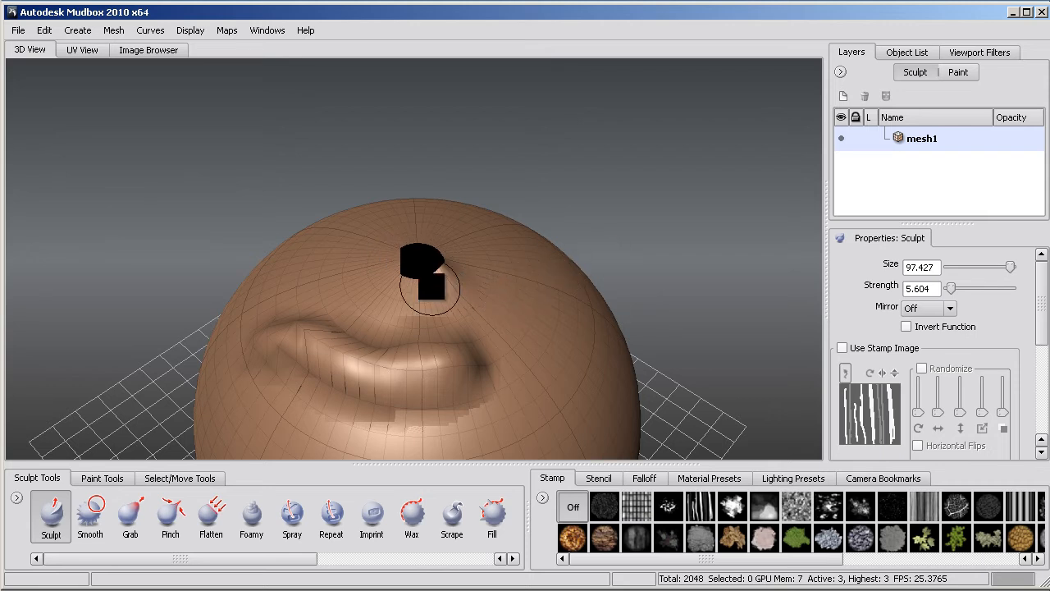
drag(452, 263, 386, 264)
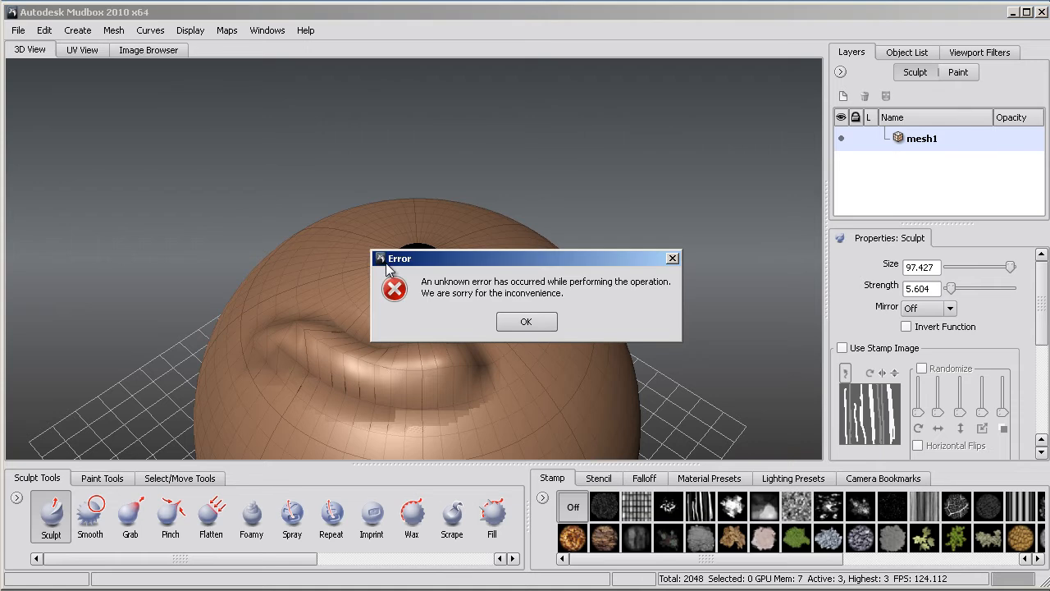
click(526, 321)
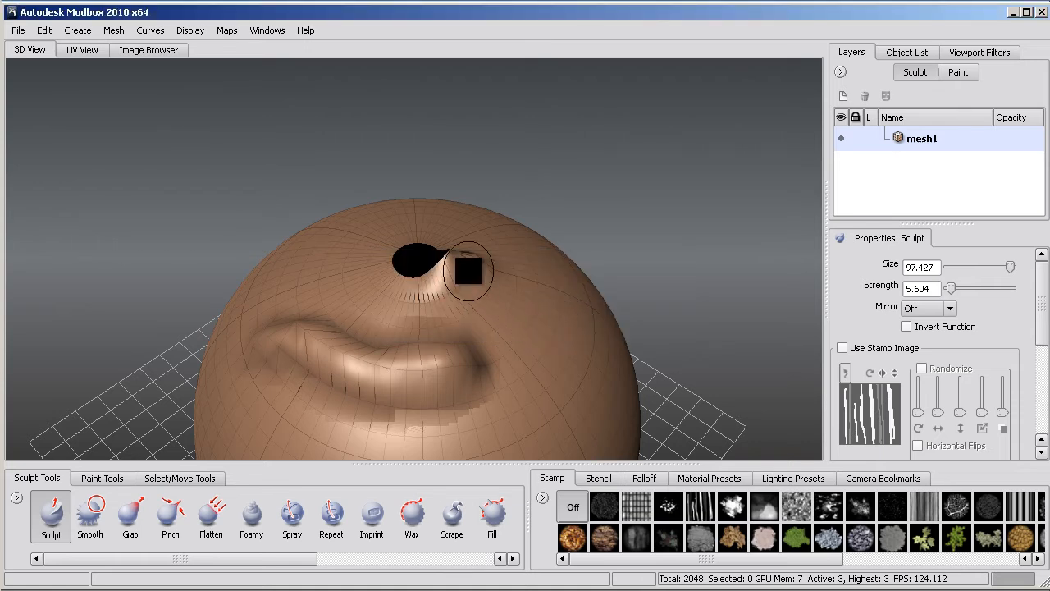
- Switch back to Rhinoceros and show the hidden wireframe cube curves in the untitled model
key(alt+Tab)
key(alt+Tab)
key(alt+Tab)
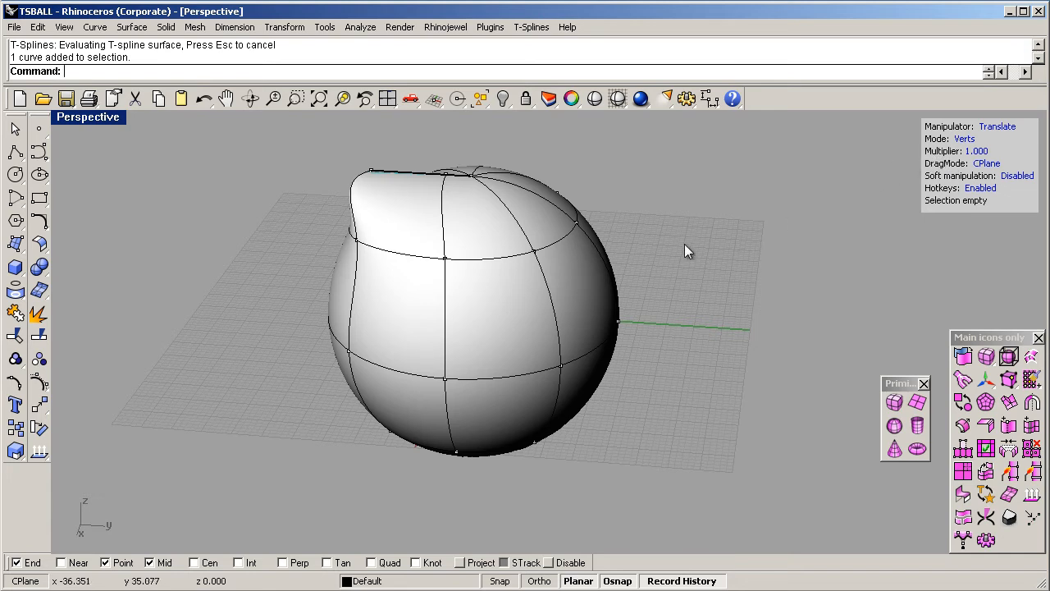
key(4)
click(586, 258)
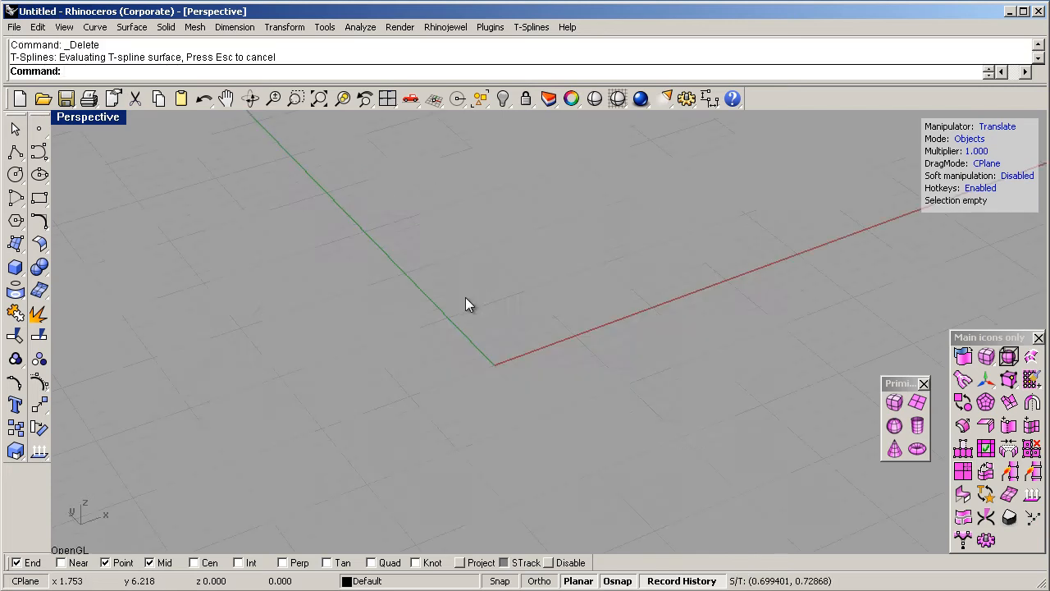
key(ctrl+alt+h)
scroll(501, 353, down, 3)
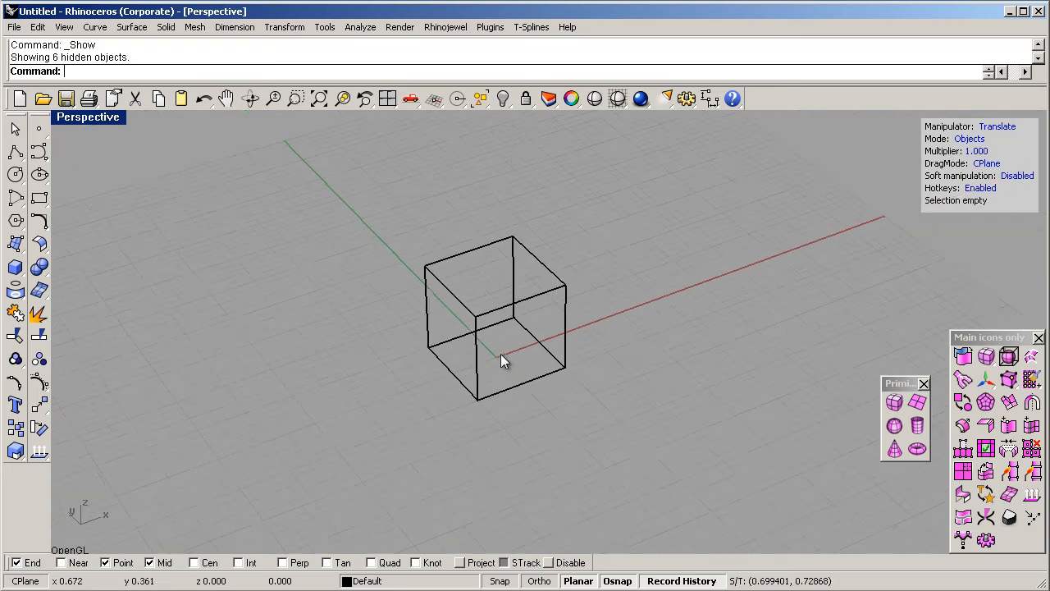
right_drag(509, 318, 517, 284)
scroll(511, 279, up, 4)
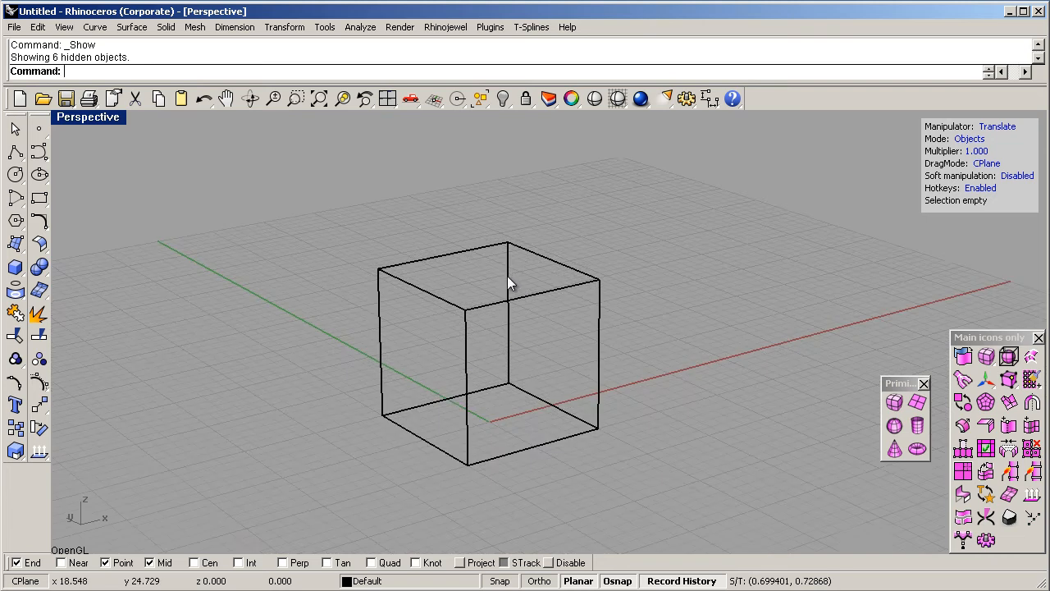
- Examine how the wireframe cube is built by selecting its top outline and vertical edge curves one at a time
click(463, 252)
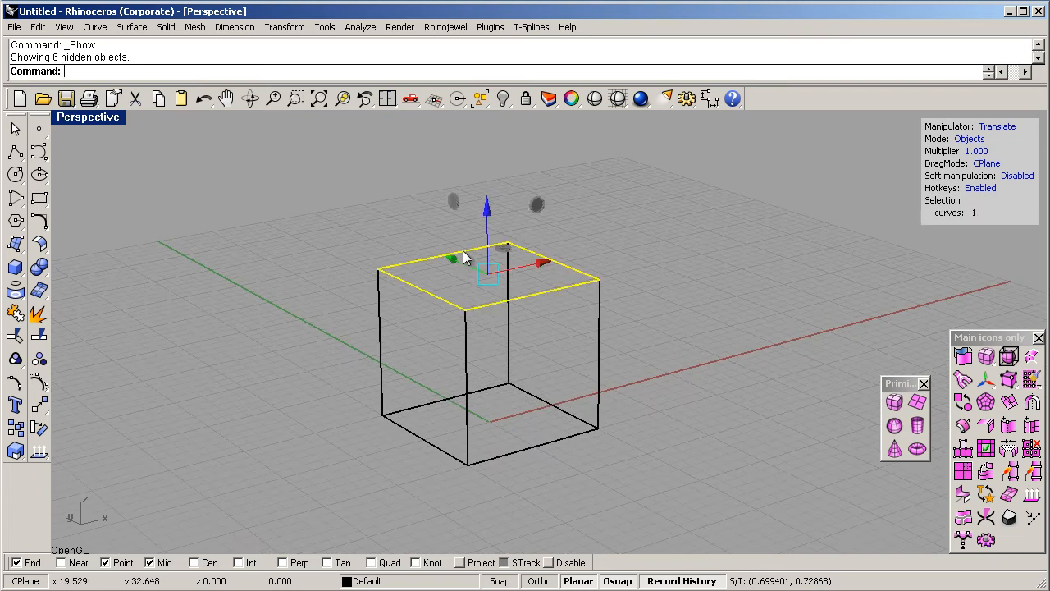
click(466, 342)
click(551, 296)
click(563, 266)
click(464, 338)
click(380, 303)
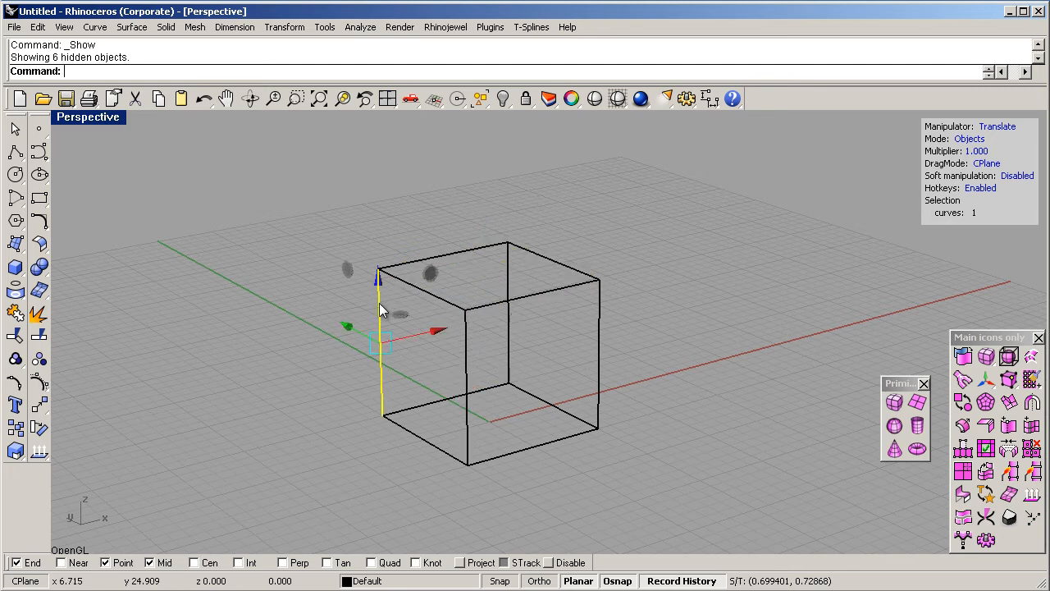
click(507, 264)
click(599, 327)
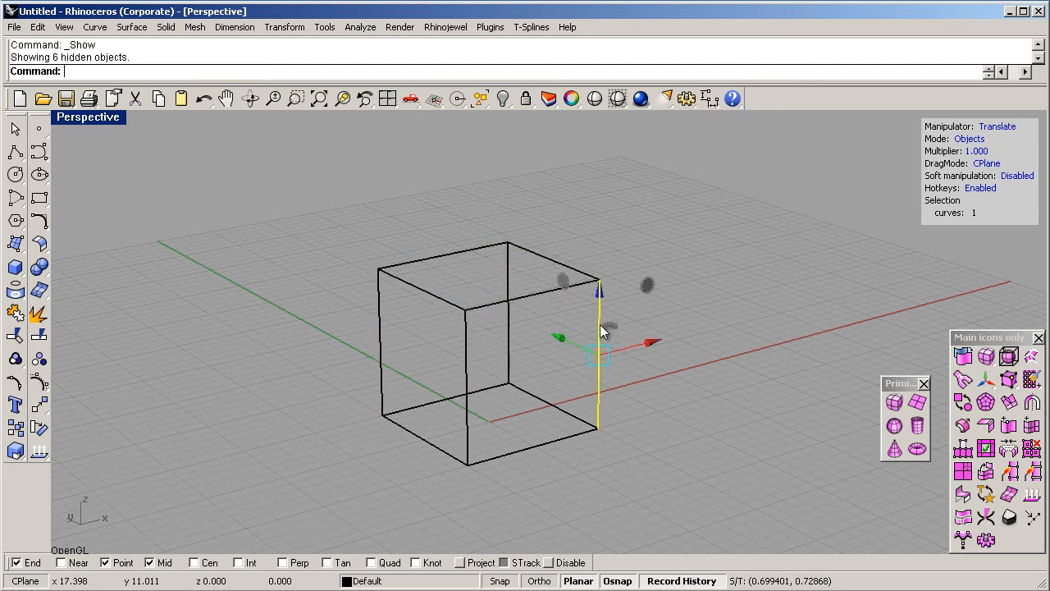
click(526, 297)
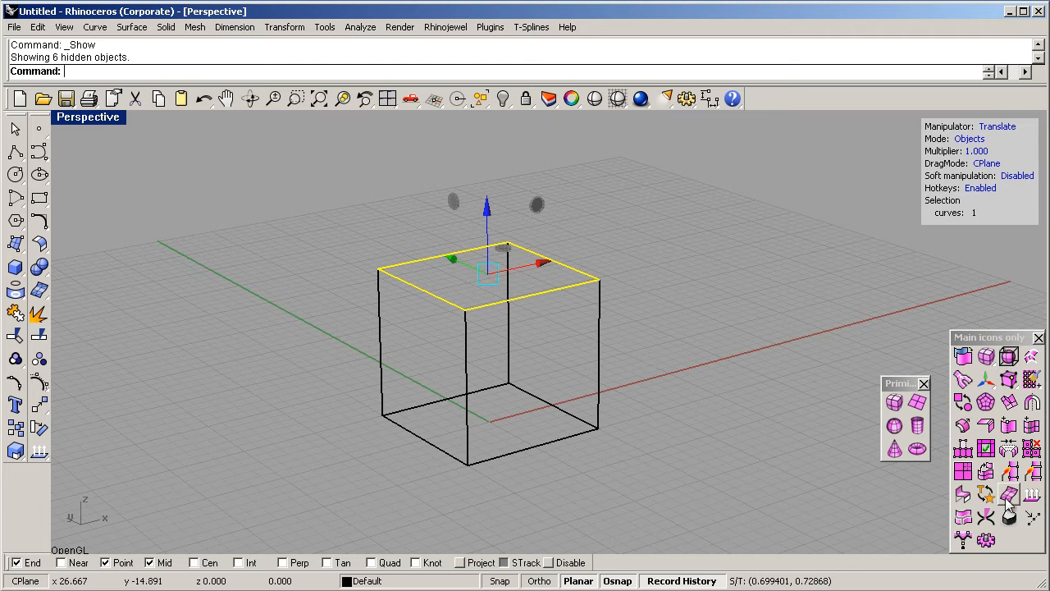
- Split all the cube curves at their intersections using the file tolerance, and check that the top edges select individually
click(986, 517)
drag(263, 164, 820, 546)
key(Return)
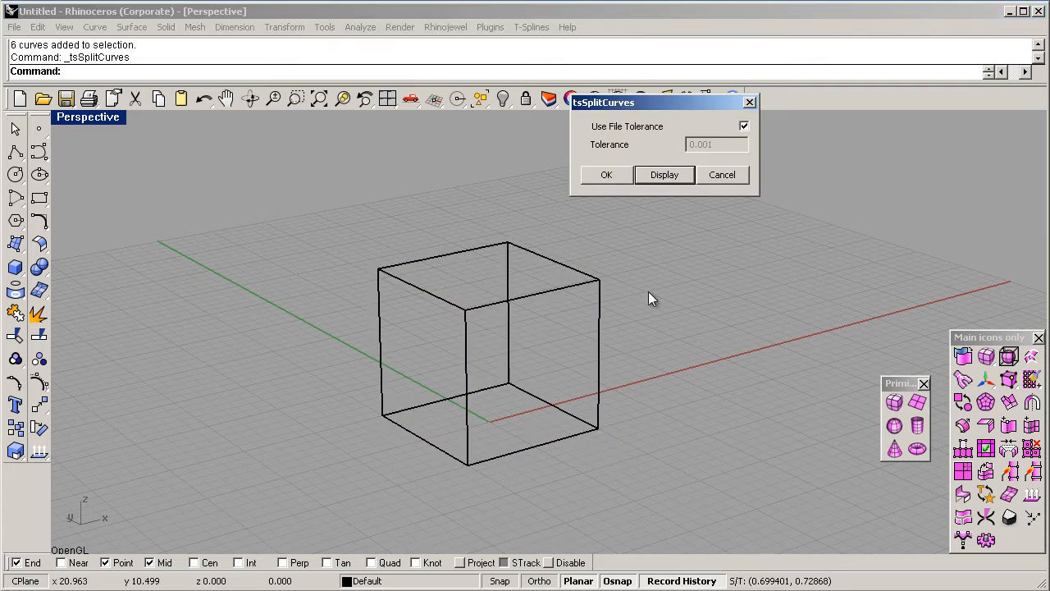
click(606, 174)
click(567, 266)
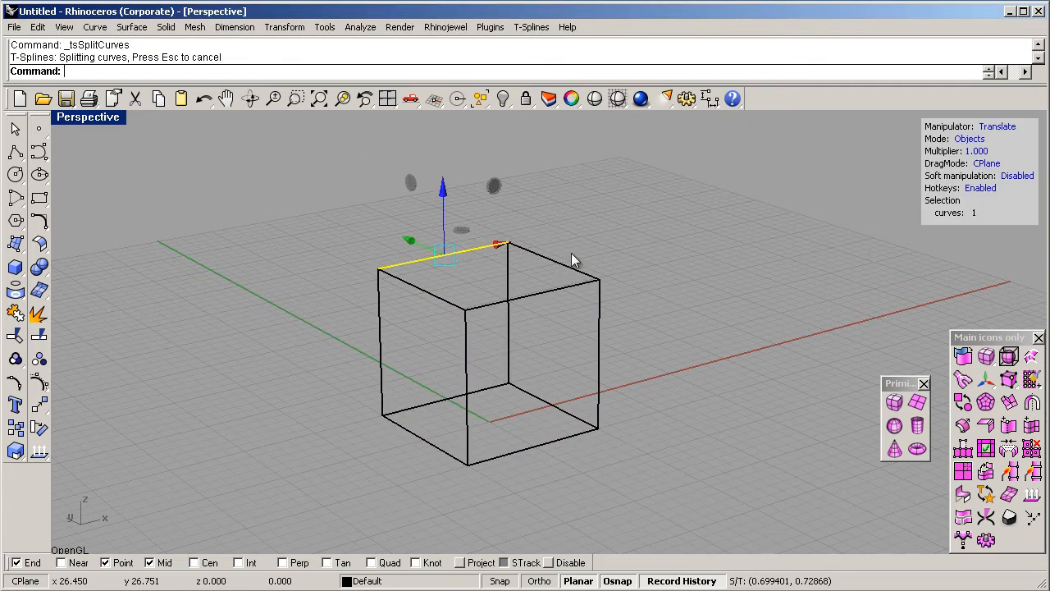
click(554, 292)
click(439, 254)
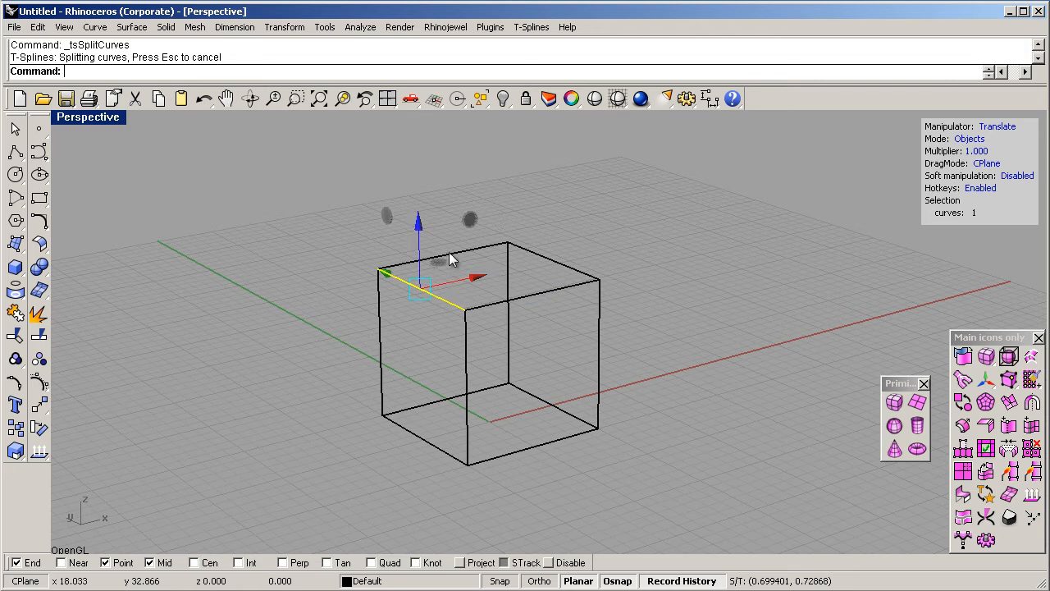
click(529, 251)
- Create a T-spline surface from all the split cube lines with tsFromLines, previewing it before accepting
drag(260, 169, 781, 555)
click(1009, 355)
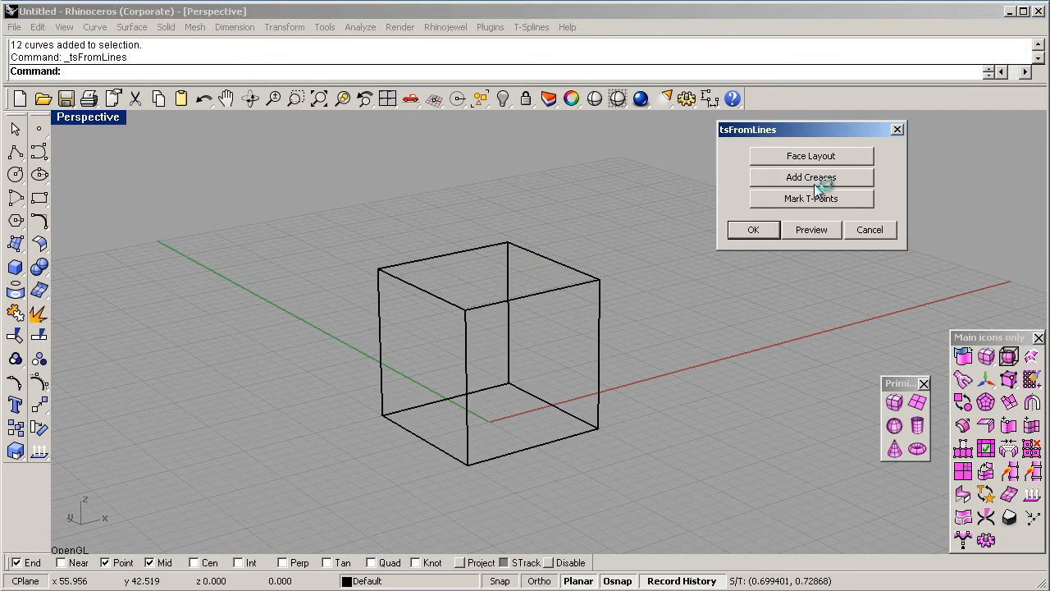
click(809, 229)
click(745, 232)
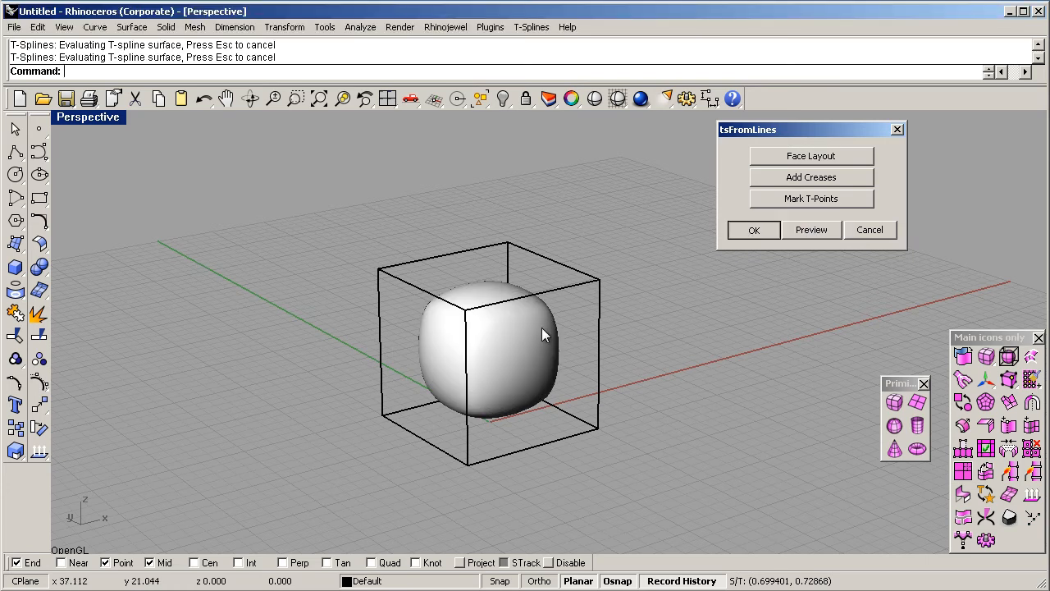
right_drag(508, 335, 484, 336)
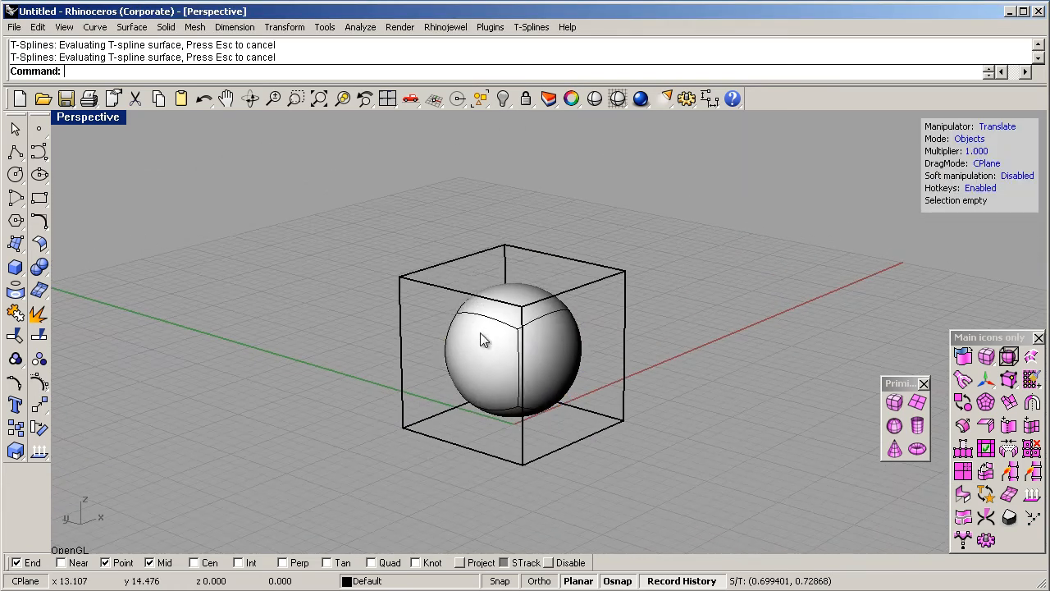
- Duplicate the T-spline sphere inside the cube in place
click(479, 335)
key(ctrl+c)
key(ctrl+v)
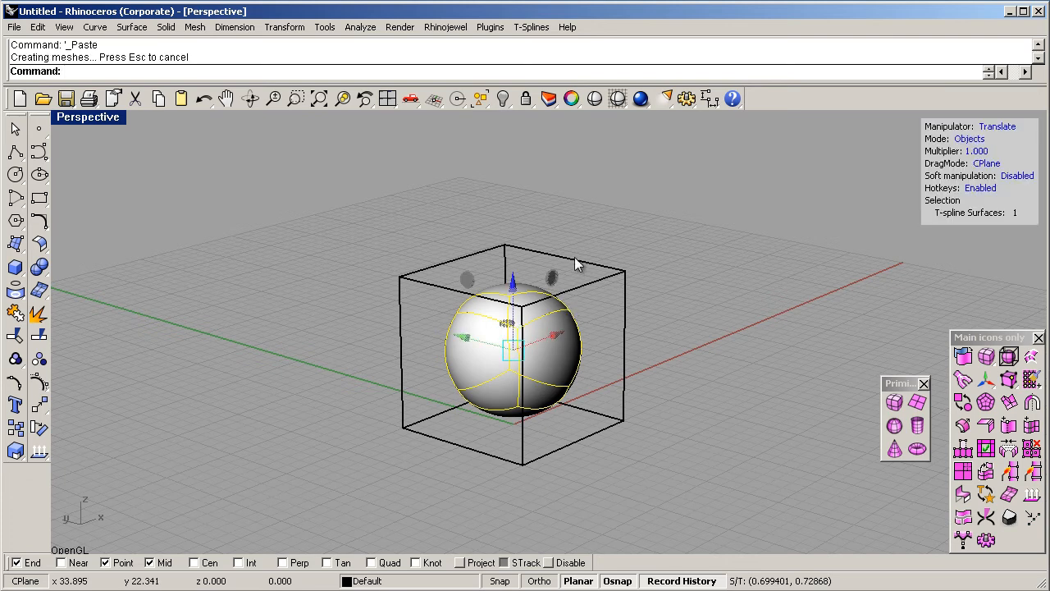
- Move the cube curves together with one sphere copy away from the other sphere in the positive Y direction
drag(310, 195, 862, 579)
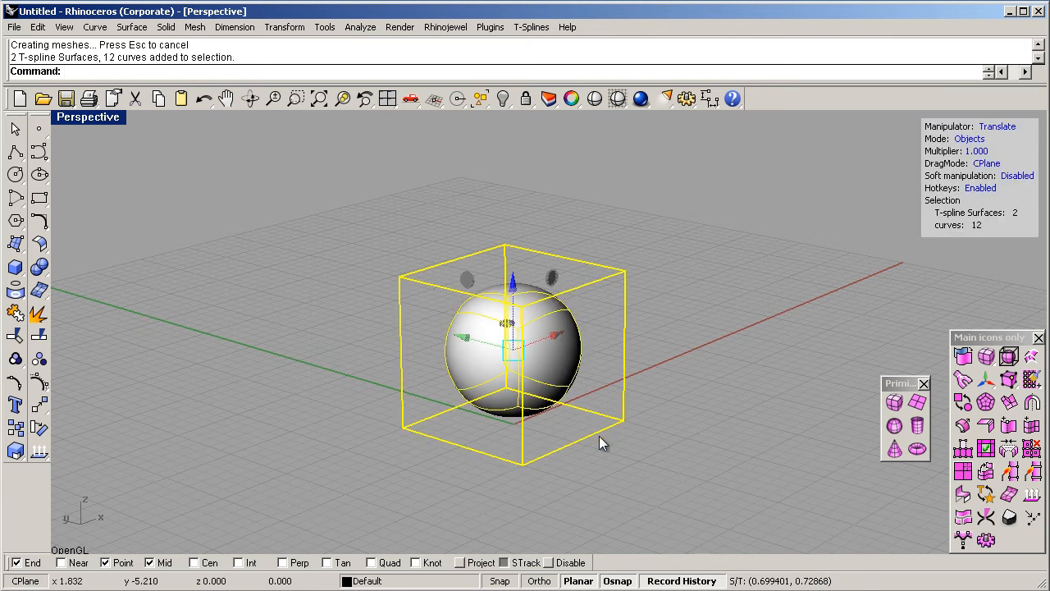
double_click(573, 351)
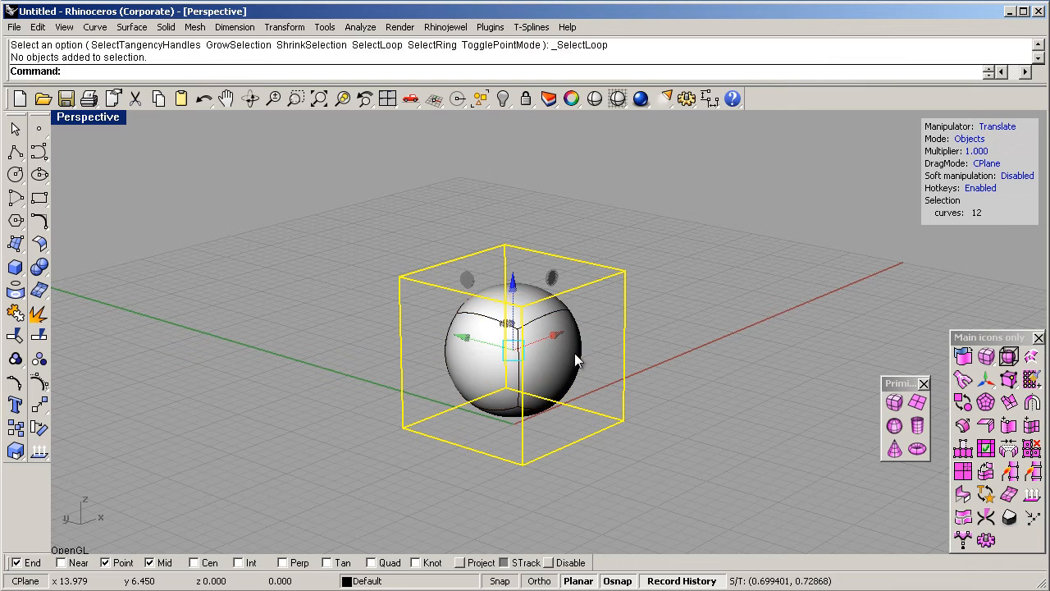
click(575, 353)
click(633, 389)
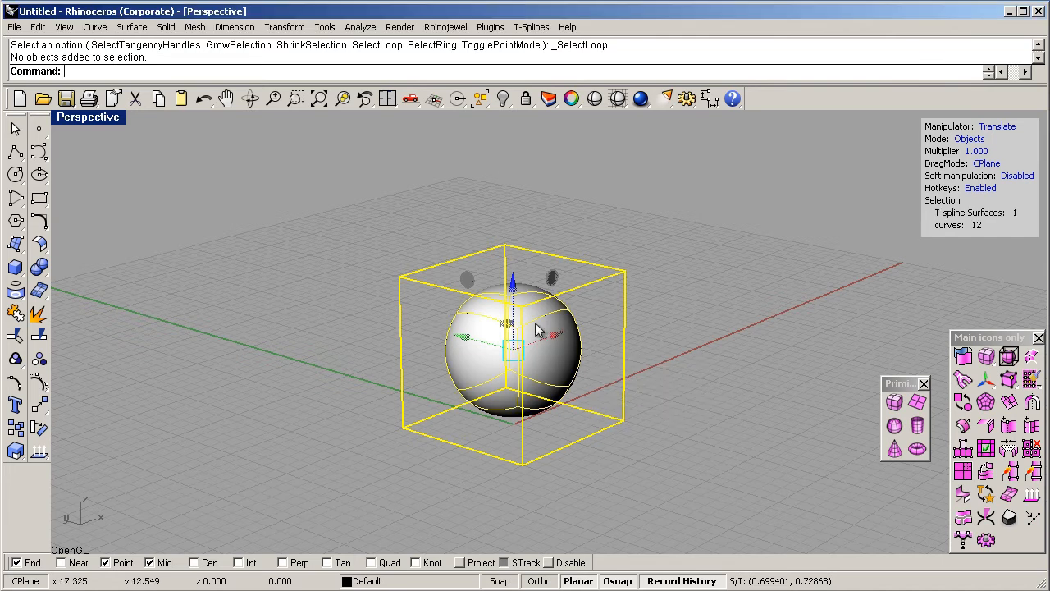
drag(469, 339, 146, 292)
right_drag(387, 312, 464, 291)
- Subdivide all faces of the sphere left at the origin with Exact insertion
drag(453, 204, 726, 452)
right_drag(683, 472, 657, 427)
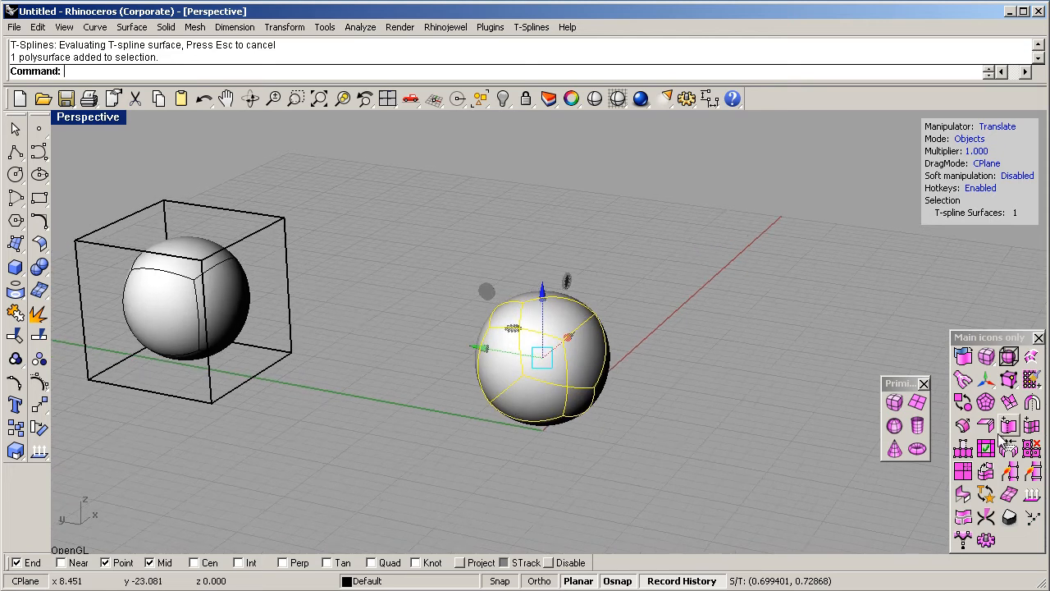
click(964, 475)
drag(399, 258, 704, 467)
key(Return)
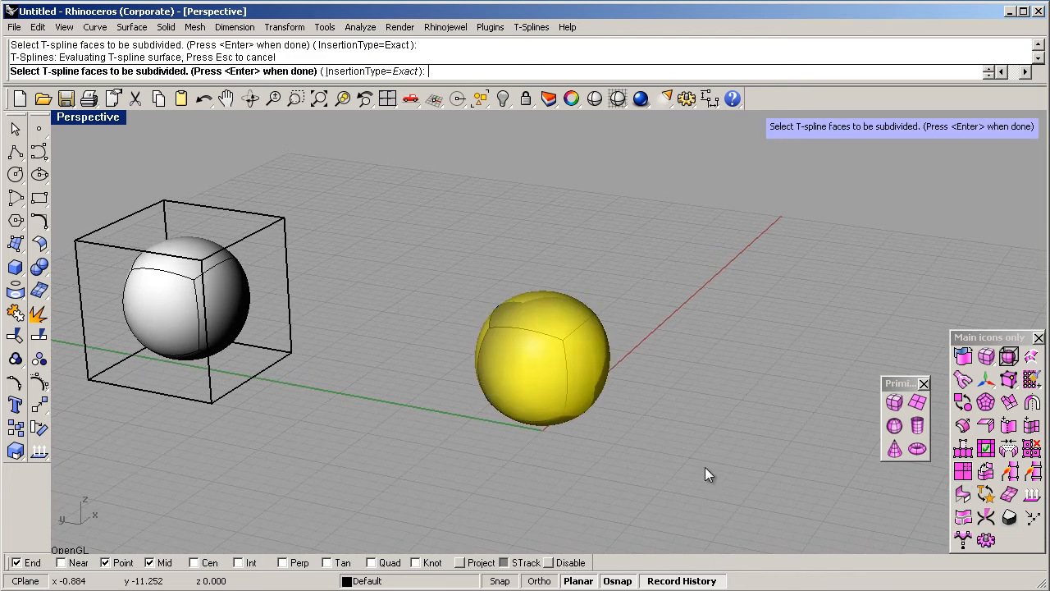
right_drag(707, 467, 549, 356)
scroll(605, 347, up, 2)
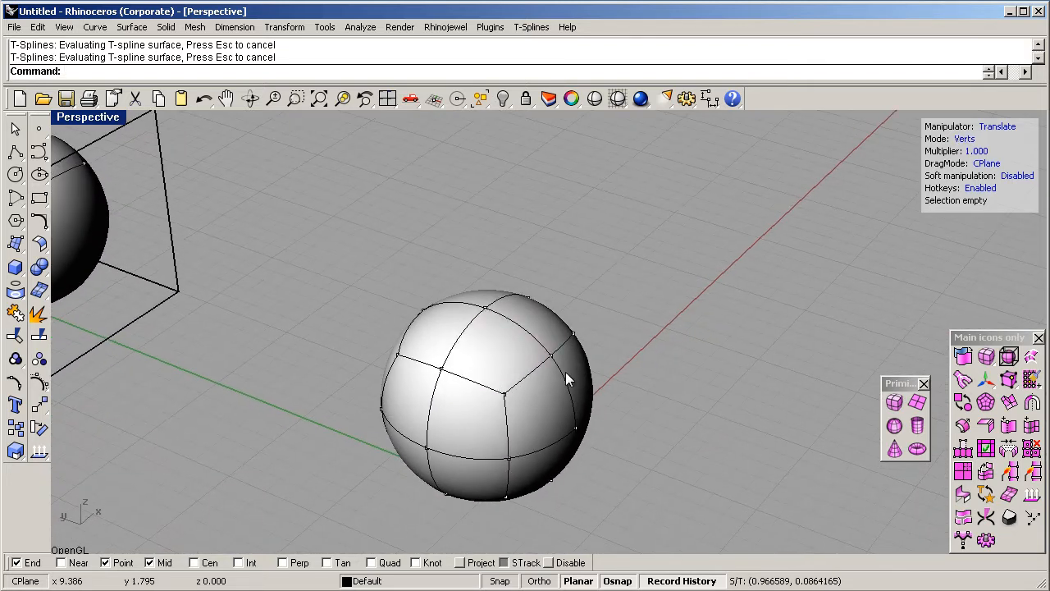
- Pull the top vertex of the subdivided sphere upward along the Z axis
click(486, 311)
drag(485, 254, 482, 197)
right_drag(609, 337, 499, 342)
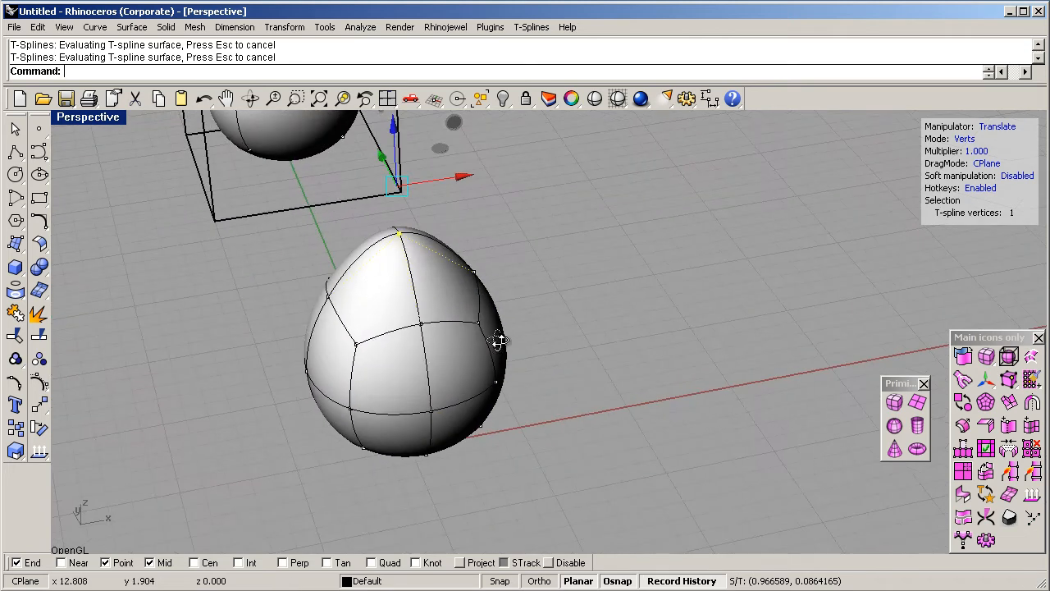
- Try pulling a side vertex of the egg-shaped sphere outward and undo the vertex moves
click(419, 323)
drag(401, 288, 452, 390)
right_drag(490, 409, 555, 348)
click(570, 318)
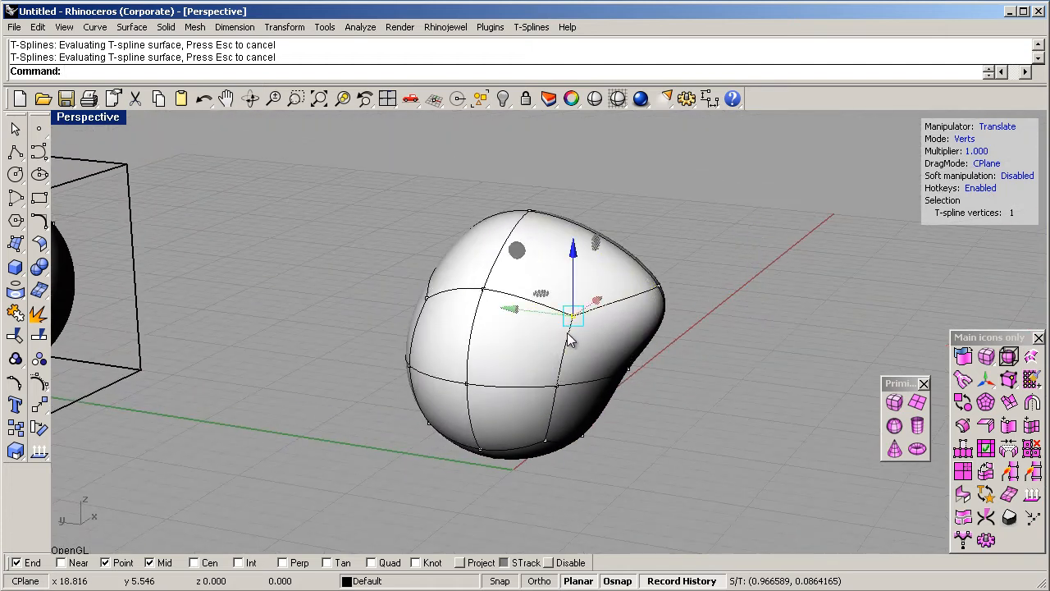
key(ctrl+z)
- Delete the 12 faces forming the negative Y half of the sphere
right_drag(823, 346, 689, 335)
click(705, 339)
key(d)
key(s)
key(d)
drag(714, 226, 632, 490)
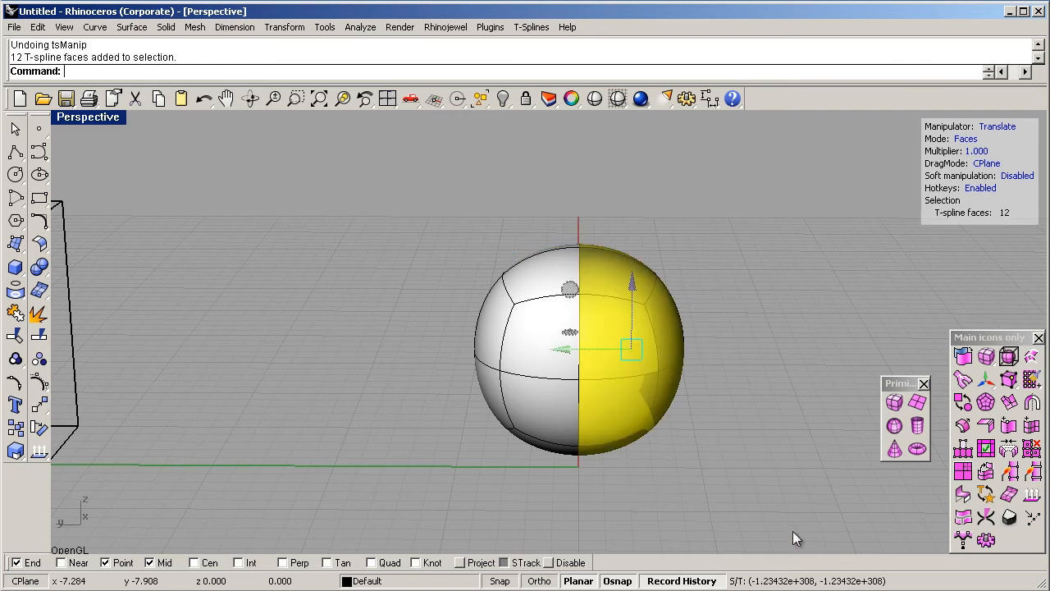
key(Delete)
- Mirror the remaining half sphere with T-Splines symmetry, using YSymmetry=Yes and Weld=Yes
right_drag(675, 382, 627, 378)
click(1033, 402)
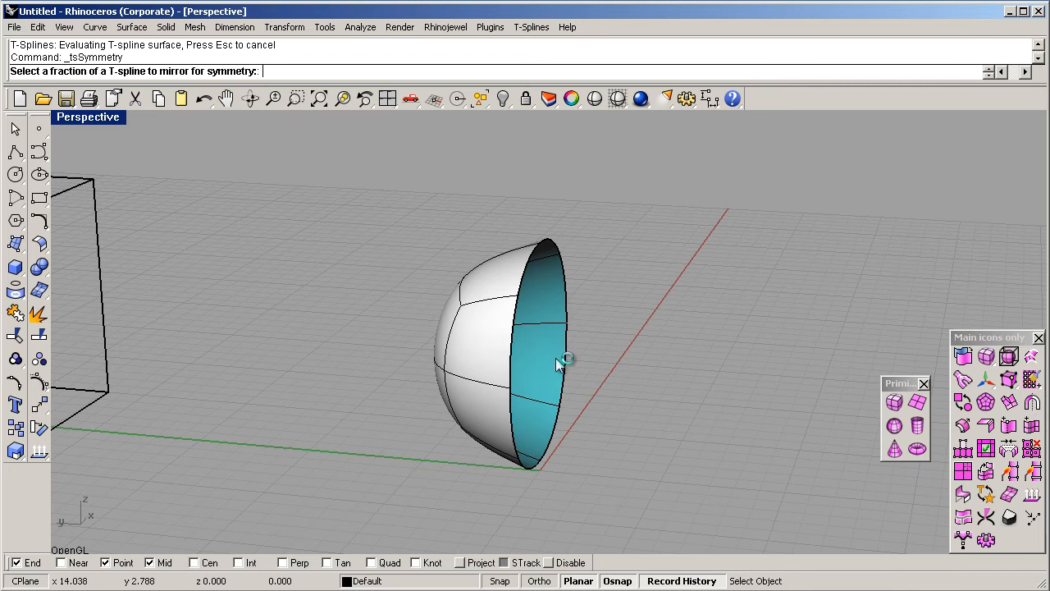
drag(356, 212, 753, 533)
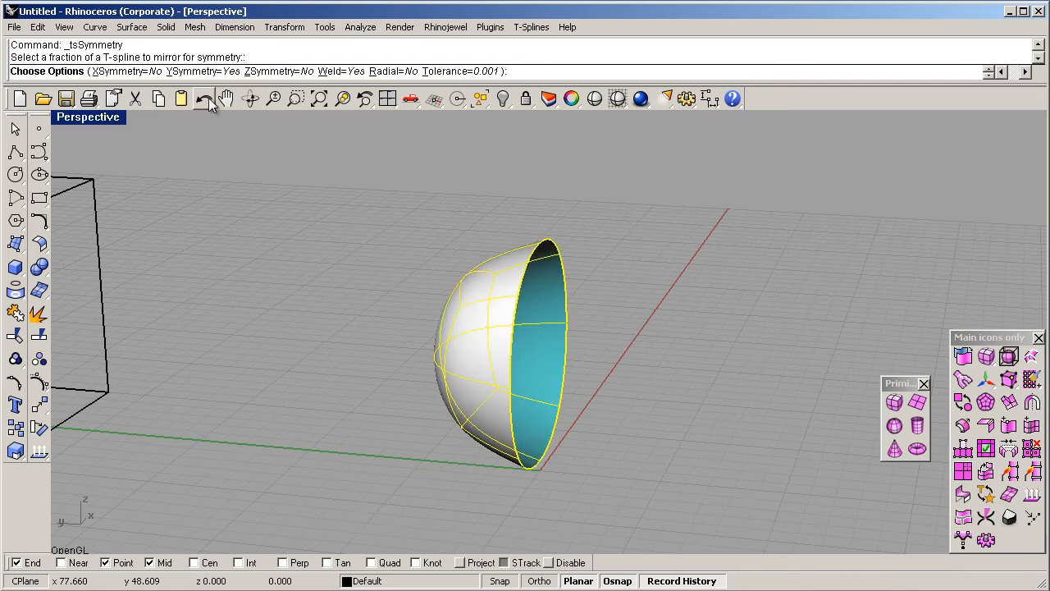
key(Return)
mouse_move(691, 357)
right_down()
mouse_move(635, 362)
mouse_move(683, 358)
right_up()
scroll(394, 309, down, 4)
- Examine the symmetric sphere and its symmetry line from several angles with its vertices shown
right_drag(467, 316, 535, 346)
key(a)
right_drag(599, 409, 655, 449)
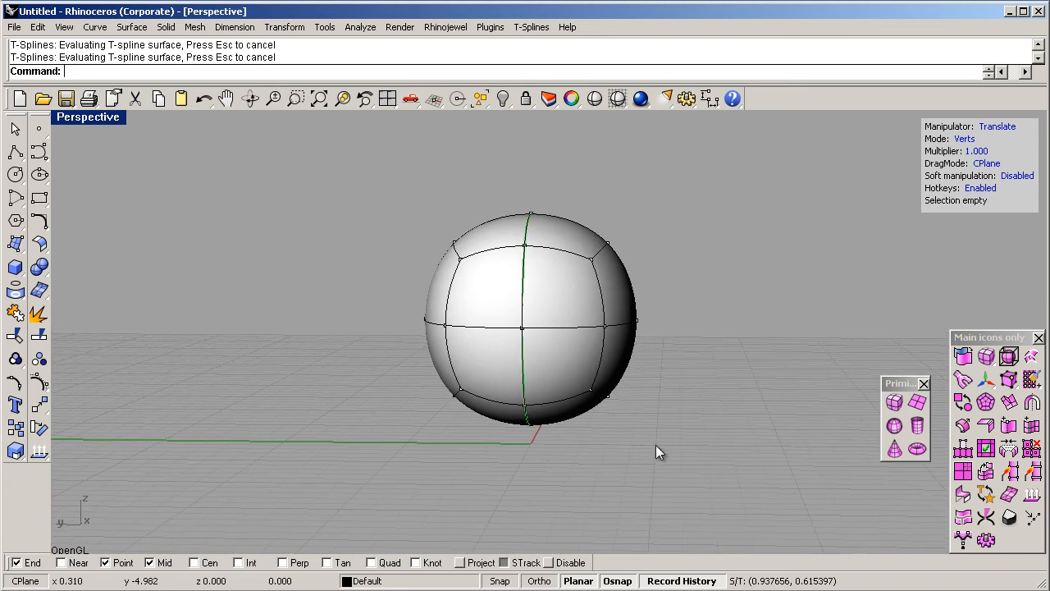
drag(563, 357, 561, 354)
mouse_move(533, 391)
mouse_down()
mouse_move(499, 383)
mouse_move(523, 387)
mouse_up()
right_drag(584, 390, 441, 405)
right_drag(488, 322, 459, 414)
drag(456, 417, 400, 435)
right_drag(569, 430, 722, 358)
scroll(595, 395, down, 6)
scroll(715, 356, up, 9)
drag(661, 312, 530, 397)
drag(500, 359, 474, 351)
scroll(624, 402, down, 2)
- Move the three lower corner vertices on the sphere's positive X side inward along the X axis
click(582, 508)
drag(472, 450, 541, 474)
drag(469, 476, 448, 478)
right_drag(599, 443, 424, 440)
mouse_move(515, 496)
right_down()
mouse_move(535, 498)
mouse_move(499, 499)
mouse_move(539, 500)
mouse_move(532, 491)
right_up()
shift+click(425, 418)
drag(528, 489, 412, 382)
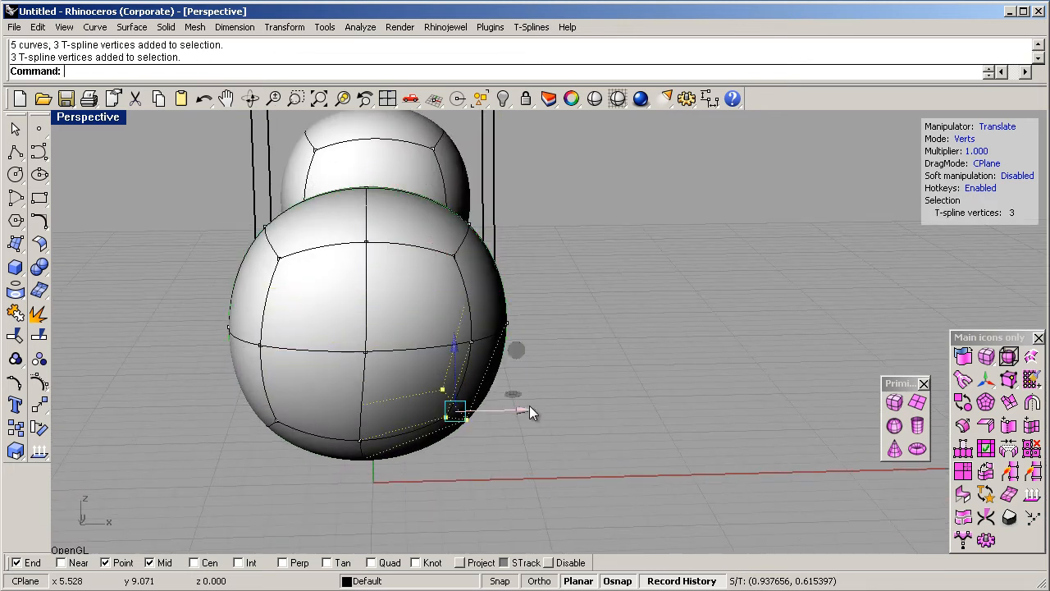
drag(503, 409, 437, 416)
right_drag(436, 416, 480, 345)
- Reposition the mid-height vertex on the side of the tapered sphere to refine its shape
click(517, 337)
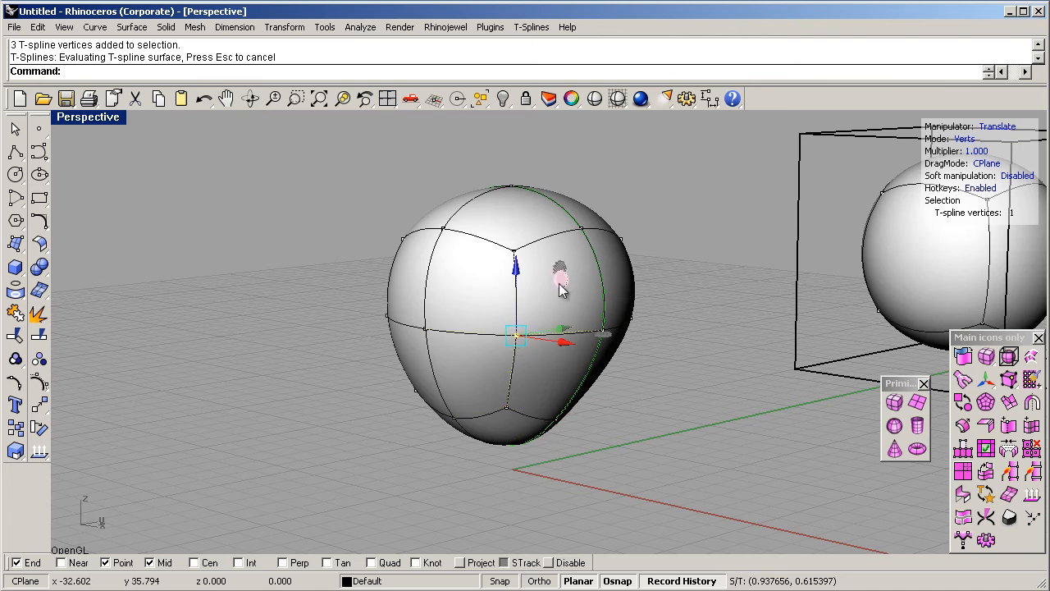
click(546, 324)
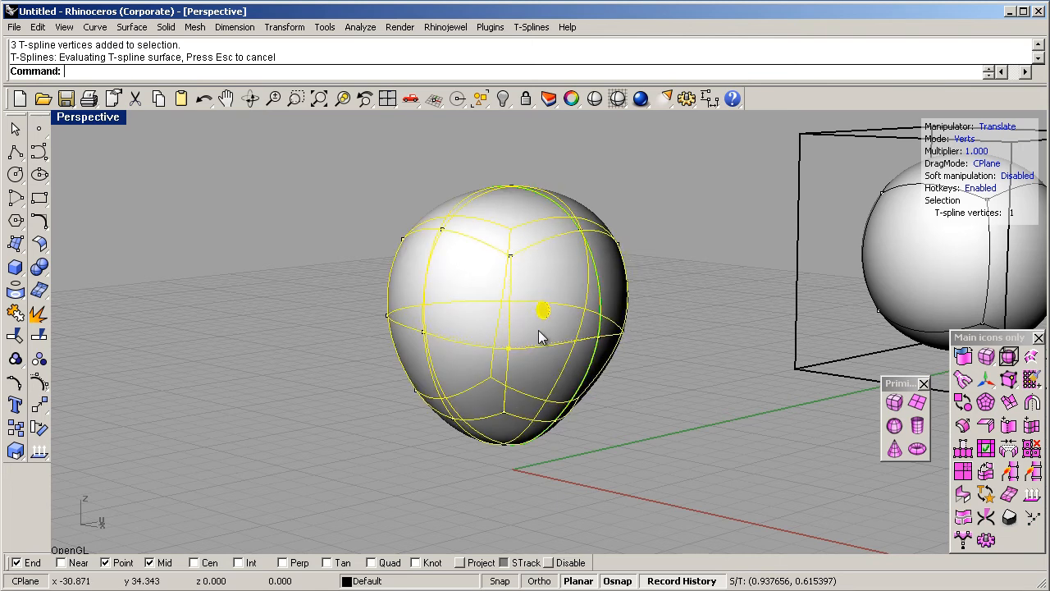
right_drag(546, 329, 529, 395)
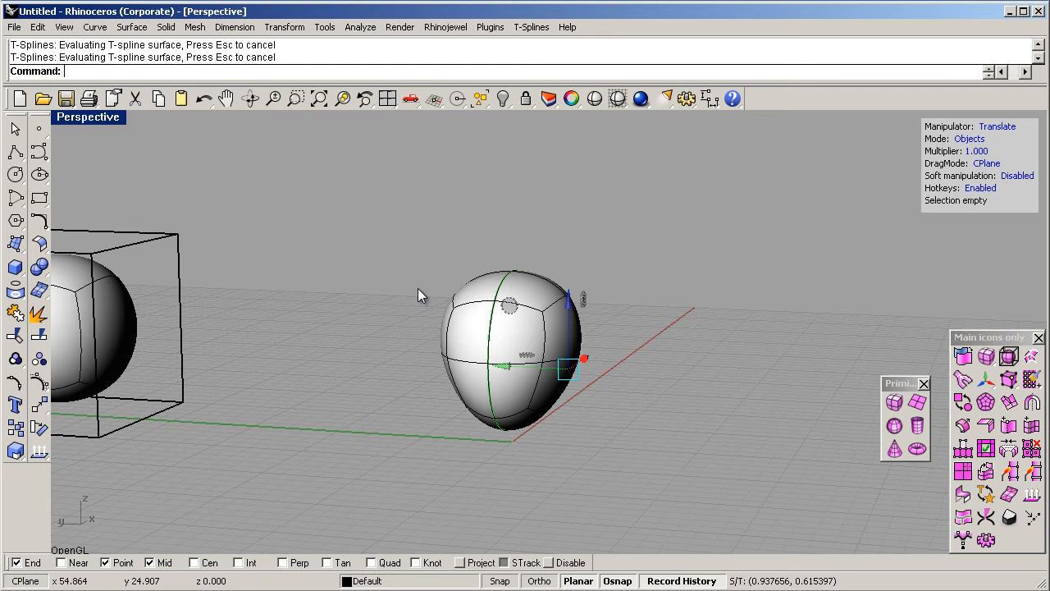
- Subdivide all 24 faces of the tapered sphere and display its vertices for editing
key(f)
drag(403, 237, 691, 507)
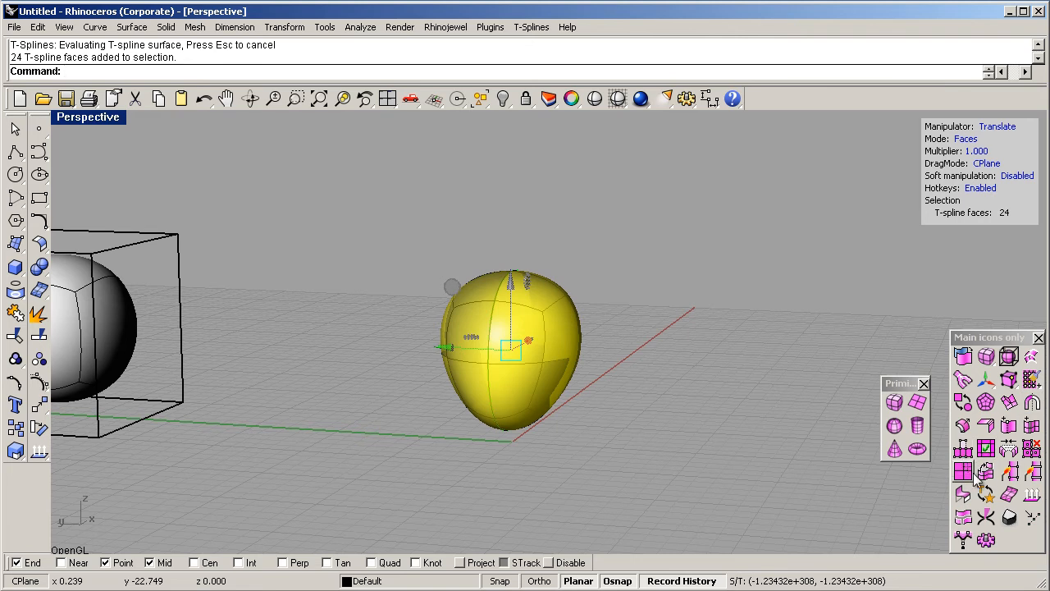
click(964, 475)
right_drag(666, 377, 540, 421)
right_drag(465, 333, 527, 395)
key(a)
right_drag(653, 403, 591, 415)
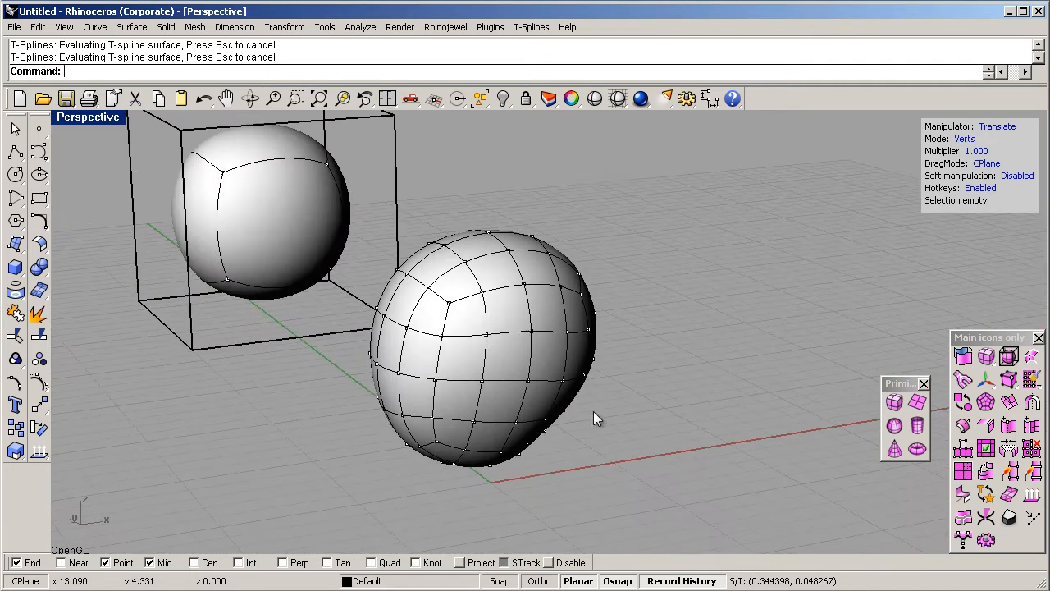
- Delete the faces on the negative Y half of the subdivided shape
click(377, 365)
right_drag(493, 408, 621, 422)
key(Escape)
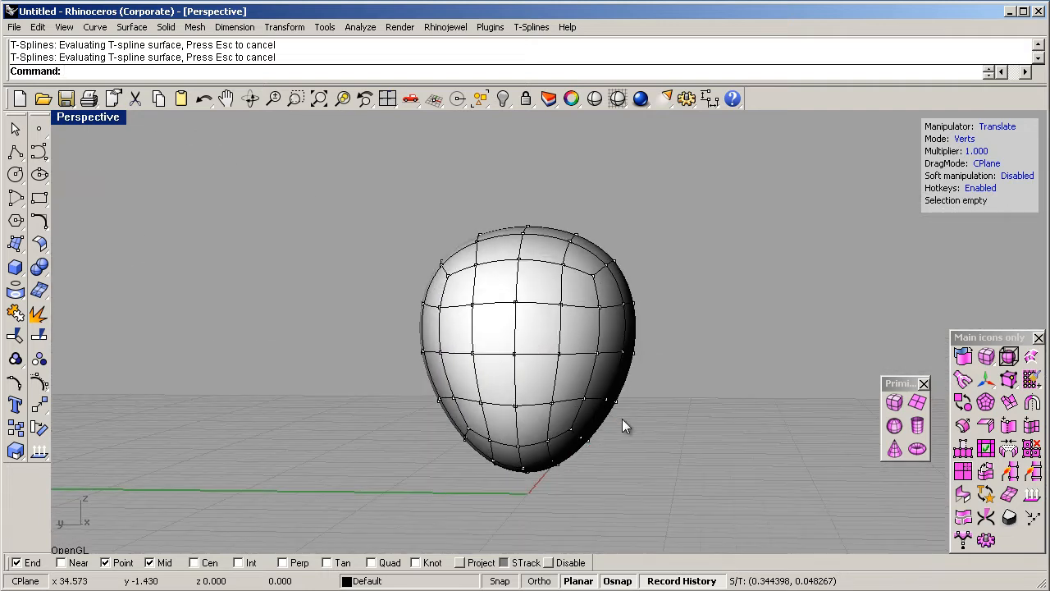
drag(551, 403, 554, 425)
right_drag(561, 469, 638, 474)
drag(711, 217, 551, 499)
key(Delete)
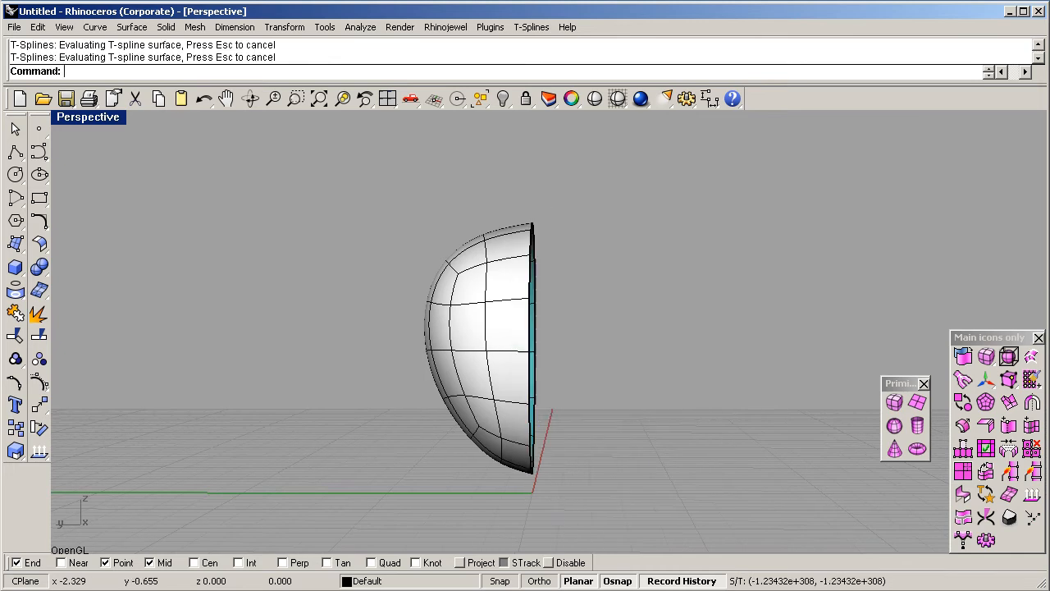
- Reapply T-Splines symmetry to the remaining half of the subdivided shape with YSymmetry=Yes and Weld=Yes
click(1032, 404)
drag(340, 186, 771, 549)
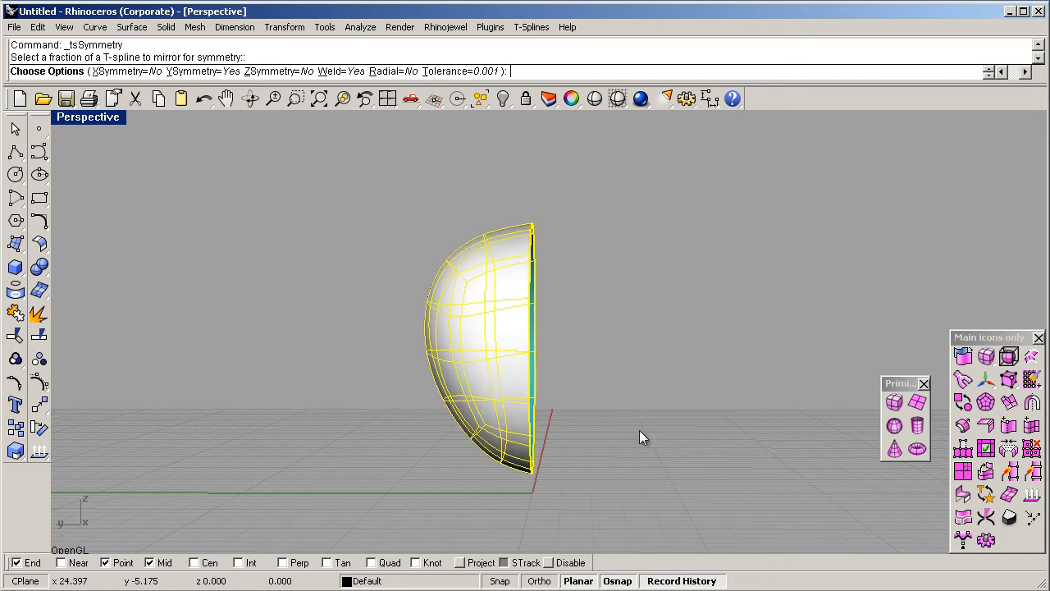
key(Return)
right_drag(653, 420, 591, 480)
right_drag(639, 366, 564, 394)
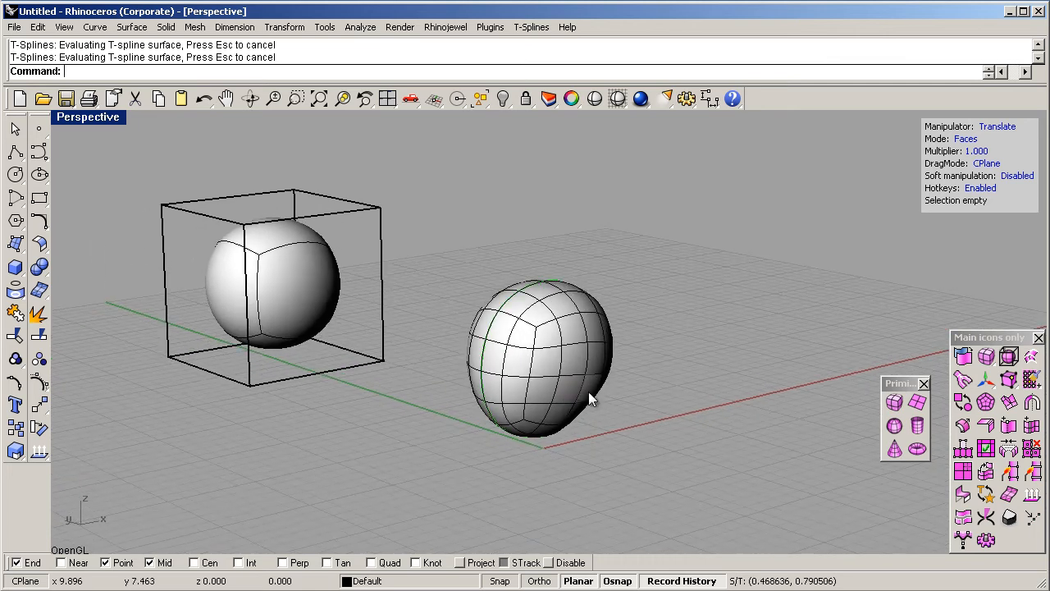
scroll(547, 362, up, 3)
right_drag(580, 361, 685, 347)
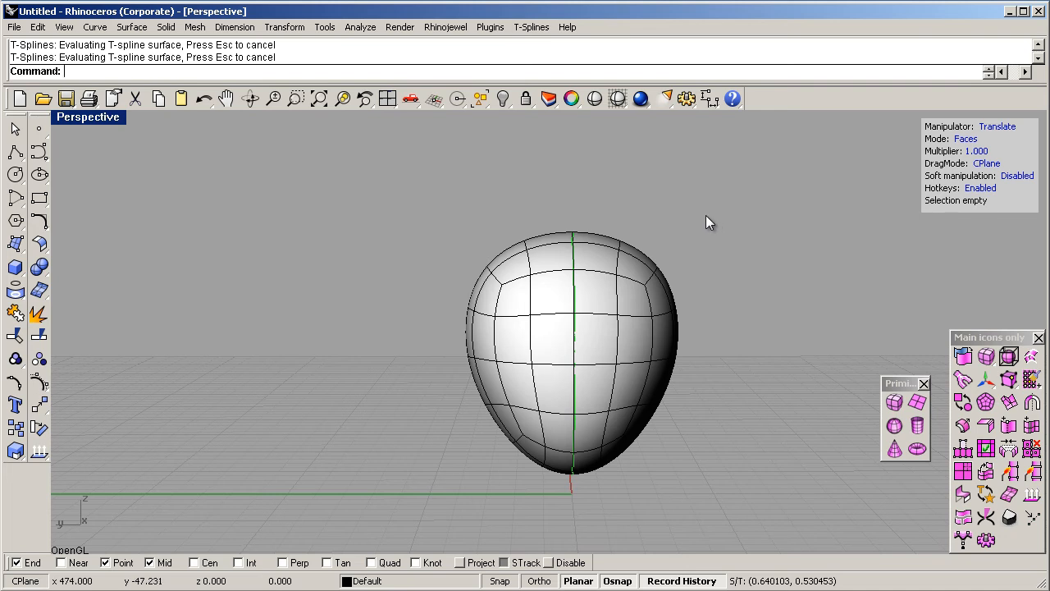
right_drag(715, 237, 694, 248)
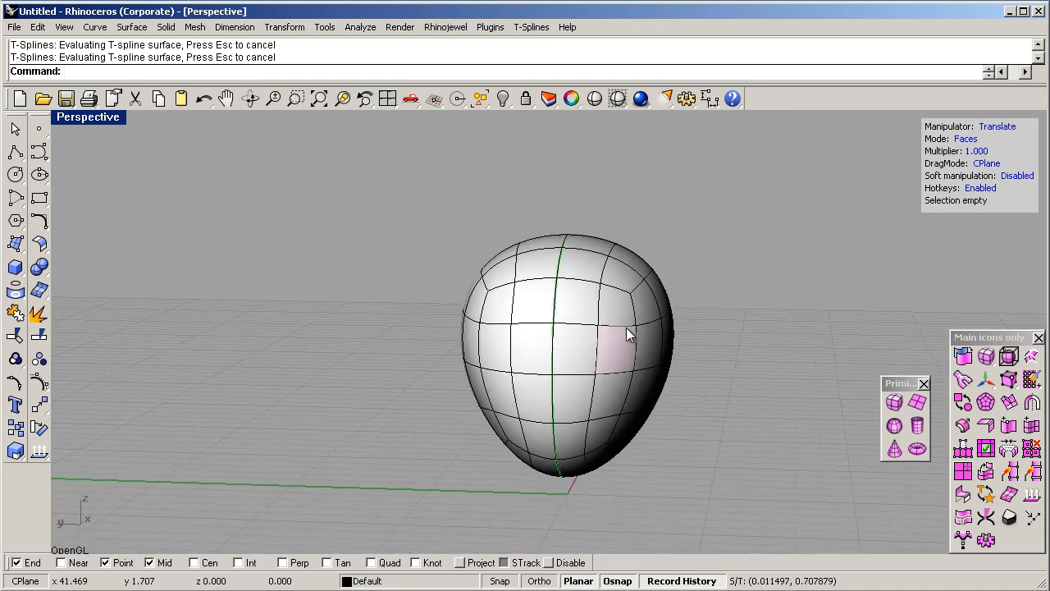
- Pull the mid-height vertex on the symmetry line outward in the negative X direction to form a nose
right_drag(637, 341, 426, 344)
click(402, 361)
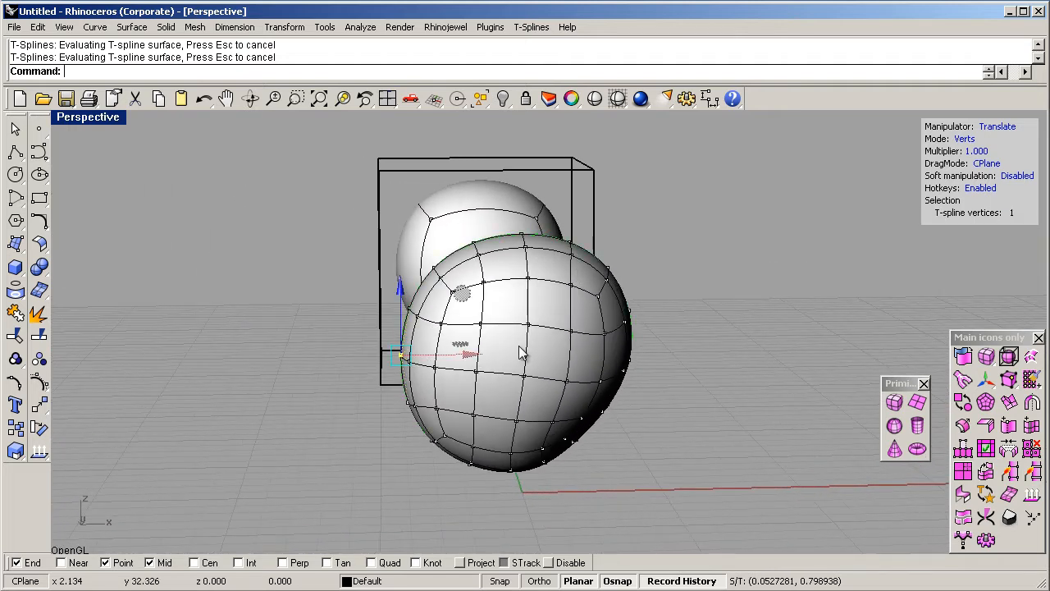
drag(450, 302, 425, 308)
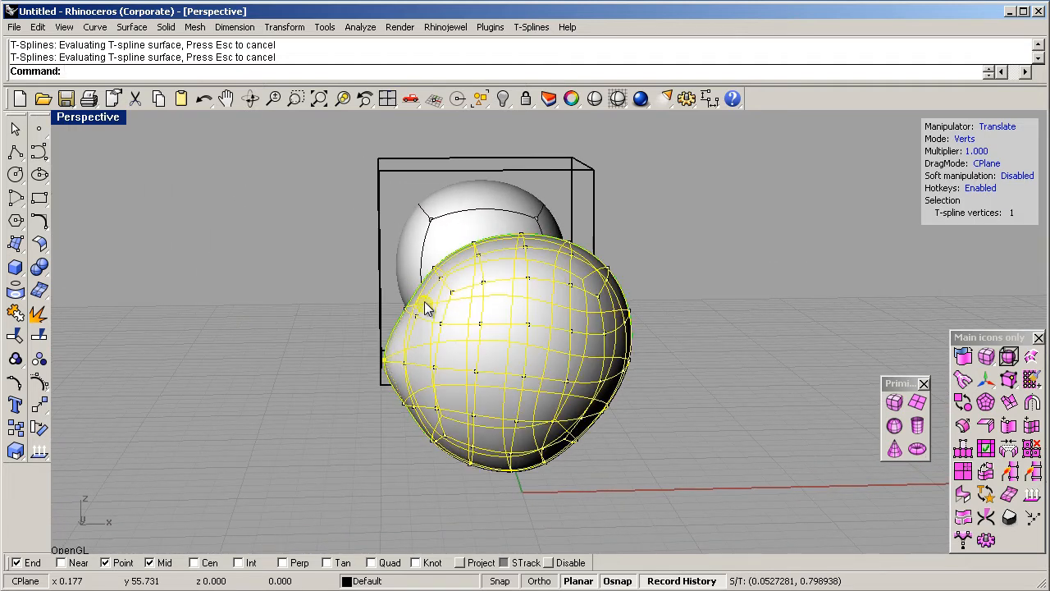
right_drag(431, 357, 485, 365)
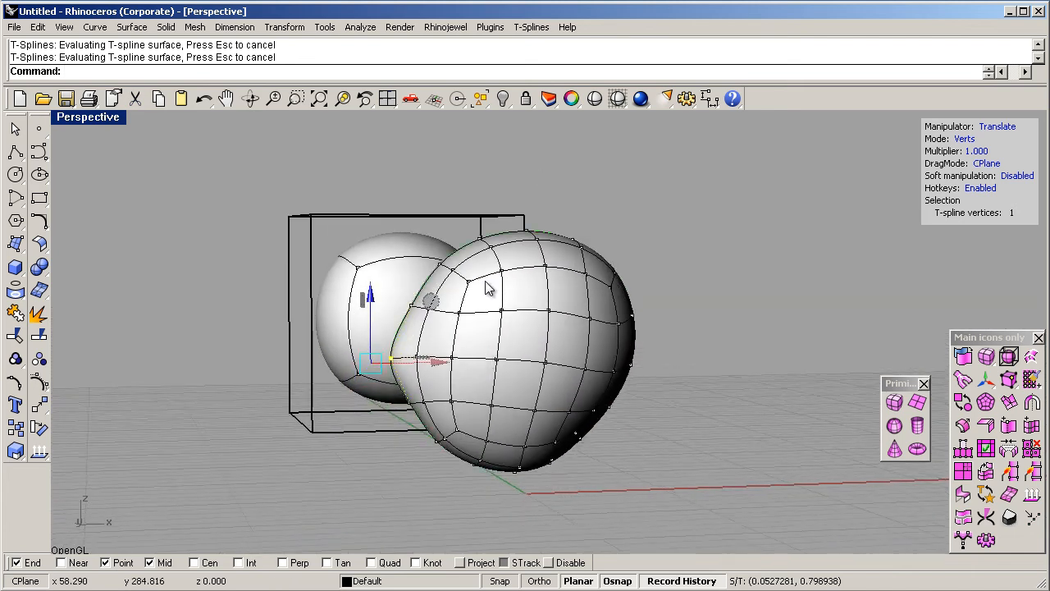
- Hide the cube curves and the spare sphere so only the head shape remains
scroll(480, 271, up, 4)
scroll(431, 254, down, 8)
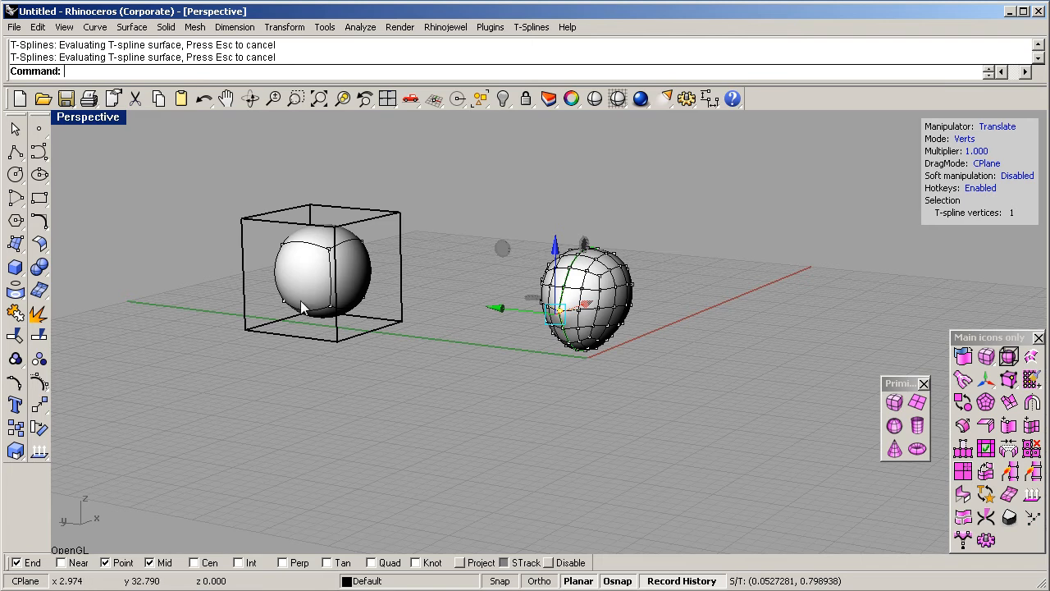
drag(426, 169, 128, 402)
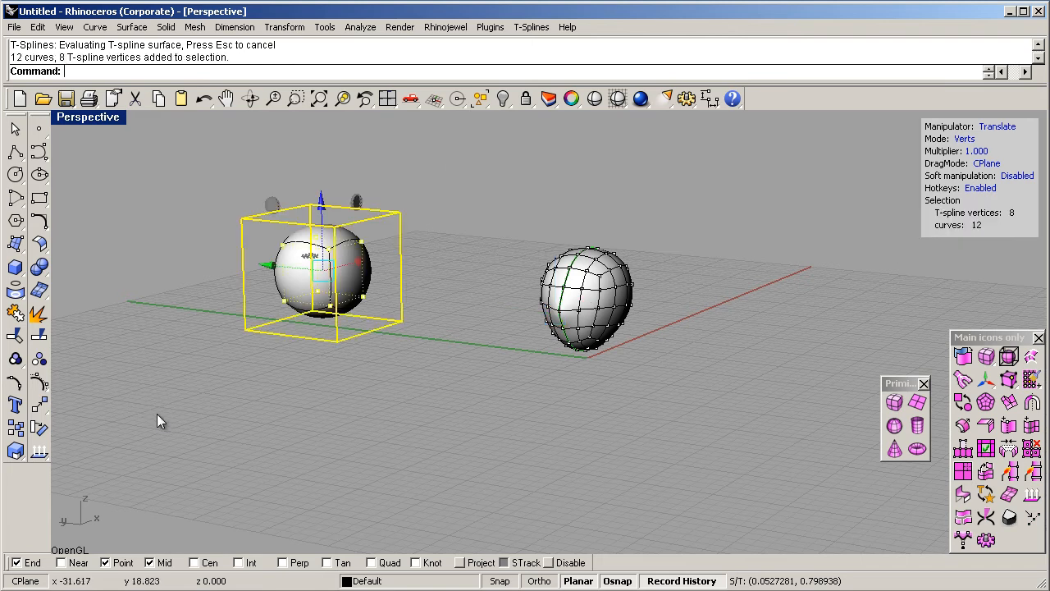
key(ctrl+h)
click(203, 440)
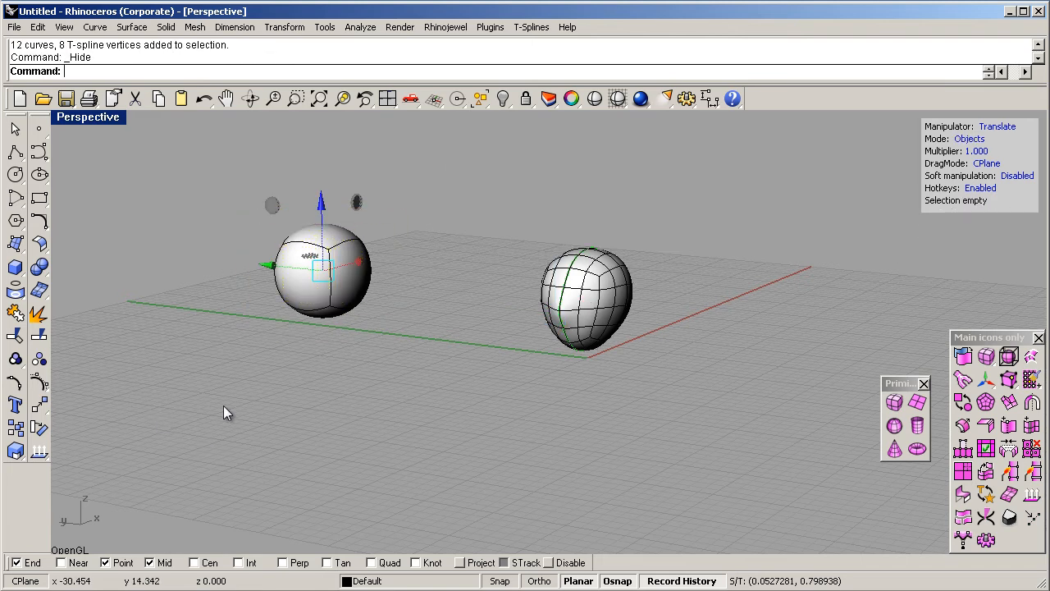
drag(241, 171, 424, 398)
key(ctrl+h)
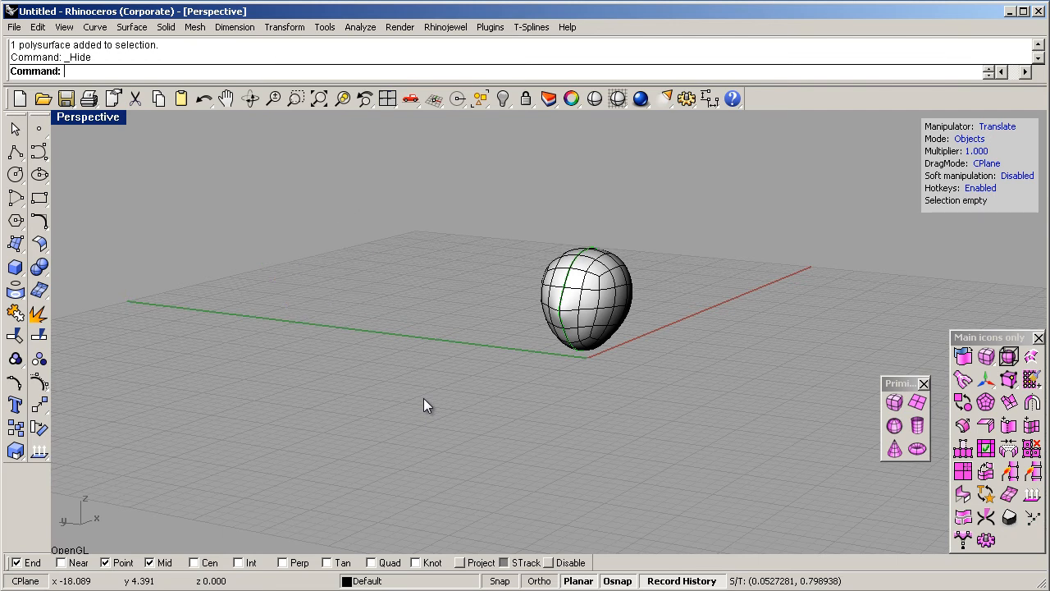
- Nudge the five vertices at the forehead, above the nose, slightly outward and up
scroll(647, 293, up, 5)
right_drag(633, 307, 520, 297)
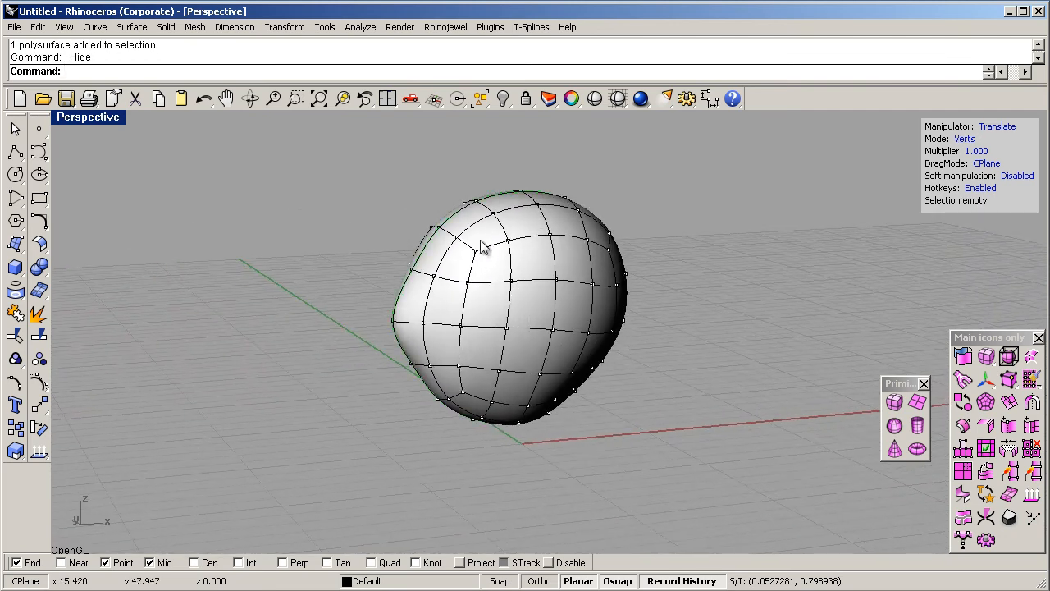
mouse_move(412, 206)
right_down()
mouse_move(386, 213)
mouse_move(428, 215)
right_up()
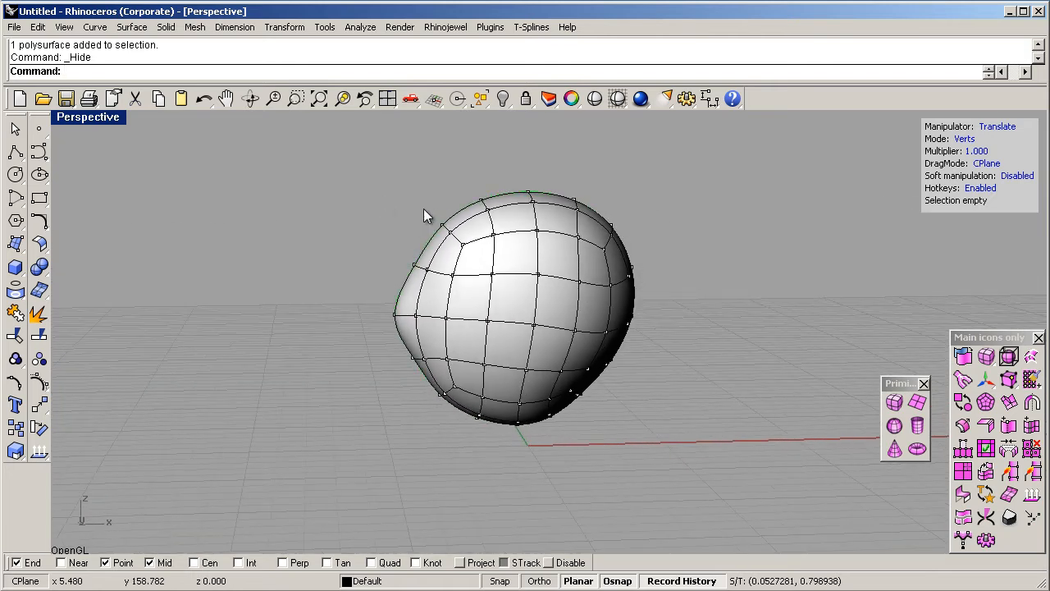
drag(476, 269, 478, 269)
middle_drag(513, 176, 499, 168)
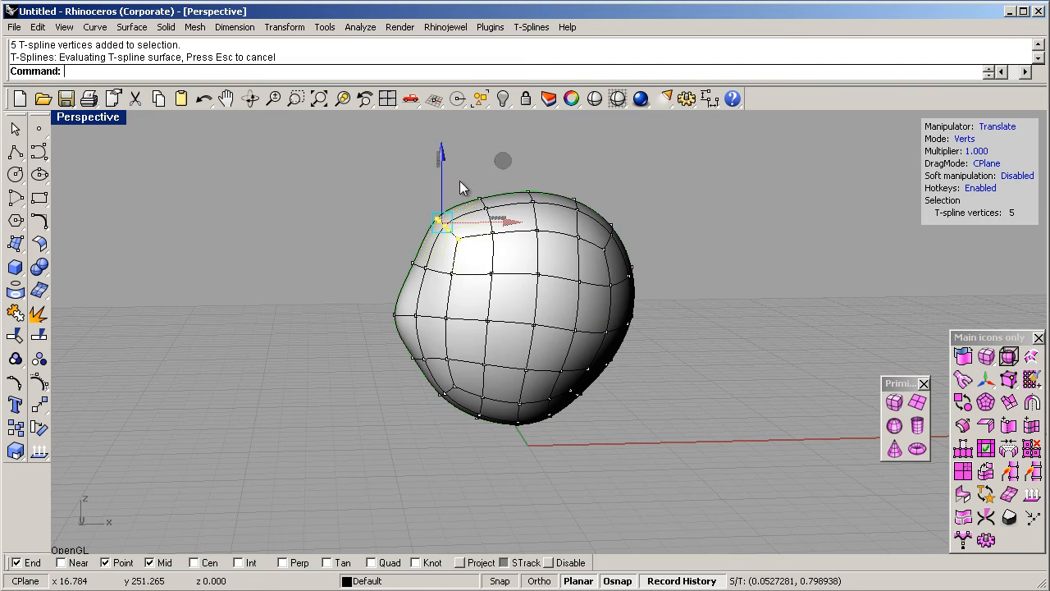
- Select the three vertices at the top front of the head and nudge them upward
double_click(463, 173)
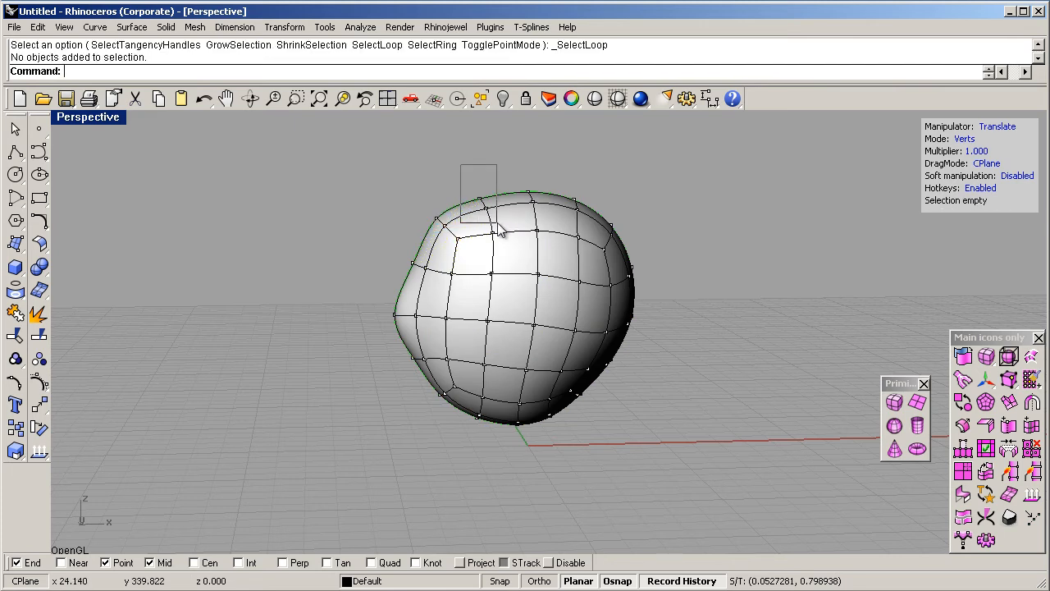
drag(491, 220, 492, 222)
middle_drag(544, 149, 543, 141)
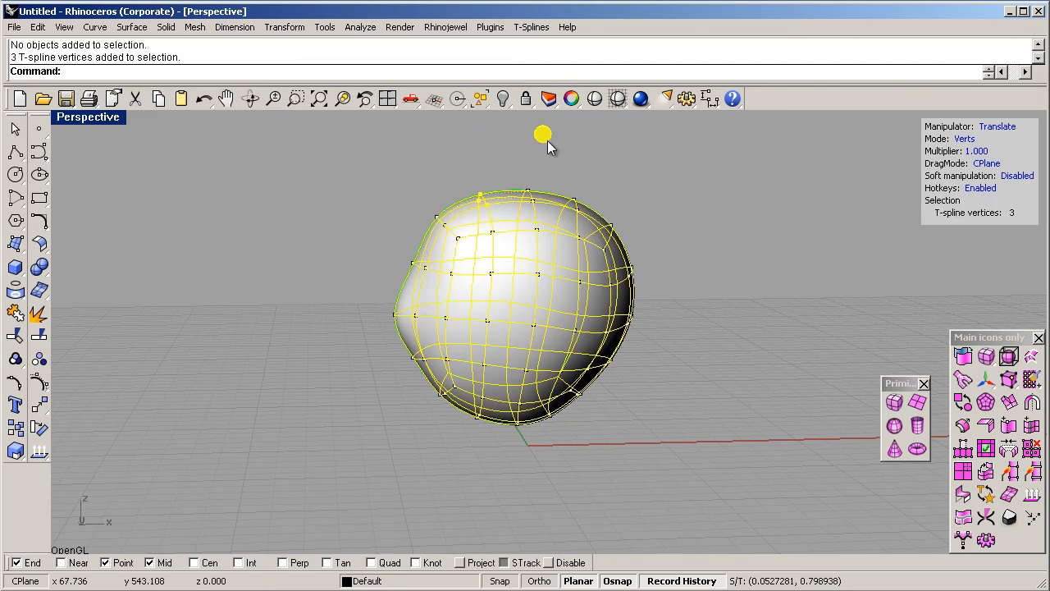
- Pull the two lower front vertices of the head downward and outward to form a chin
right_drag(425, 317, 656, 321)
right_drag(593, 421, 429, 412)
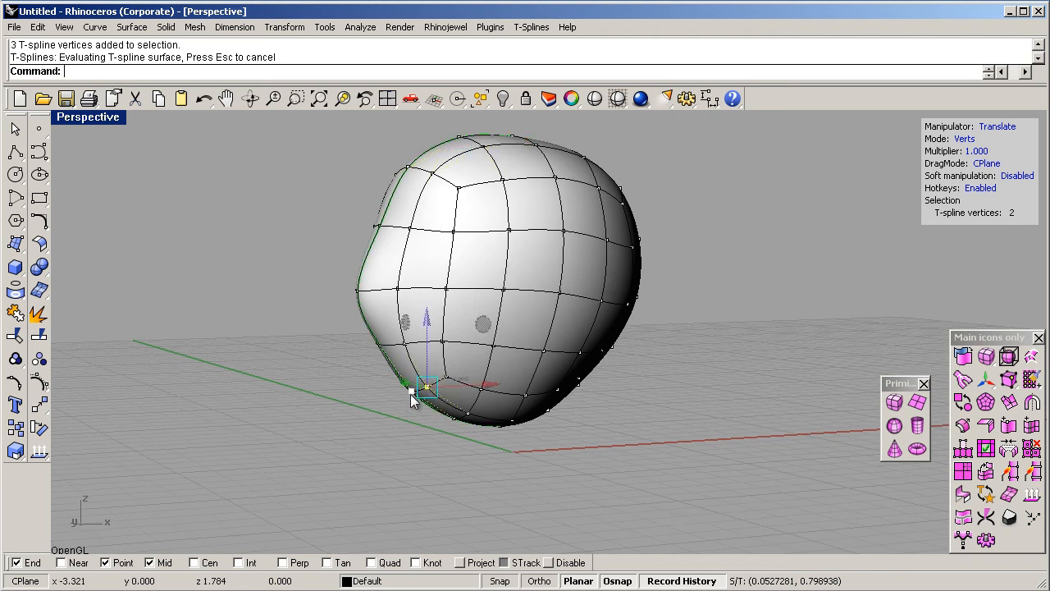
shift+click(410, 394)
drag(476, 327, 450, 351)
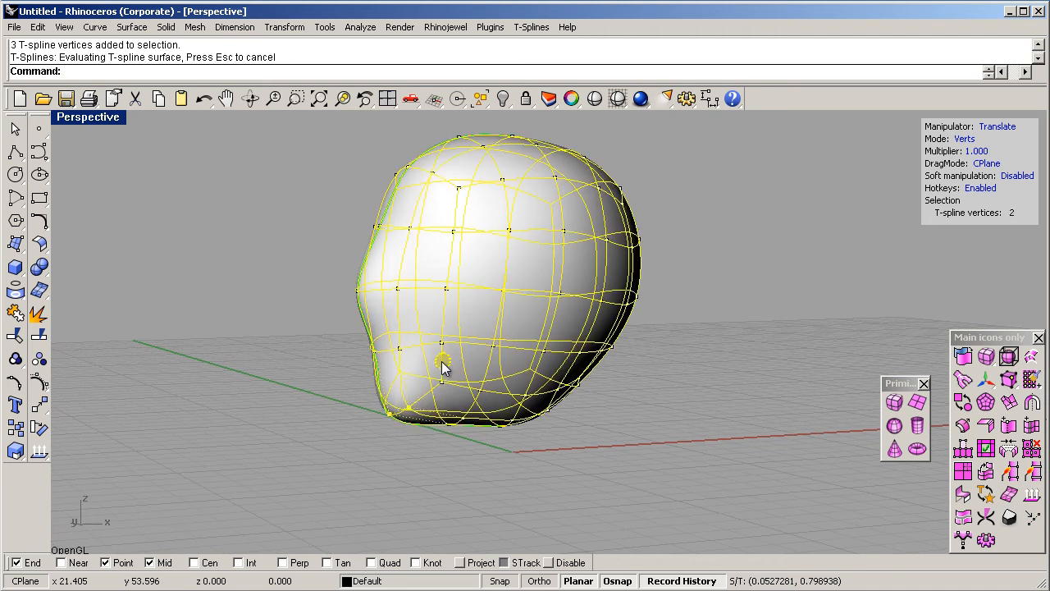
right_drag(468, 334, 336, 345)
right_drag(422, 327, 403, 345)
scroll(478, 348, down, 8)
scroll(476, 318, up, 6)
right_drag(488, 343, 439, 315)
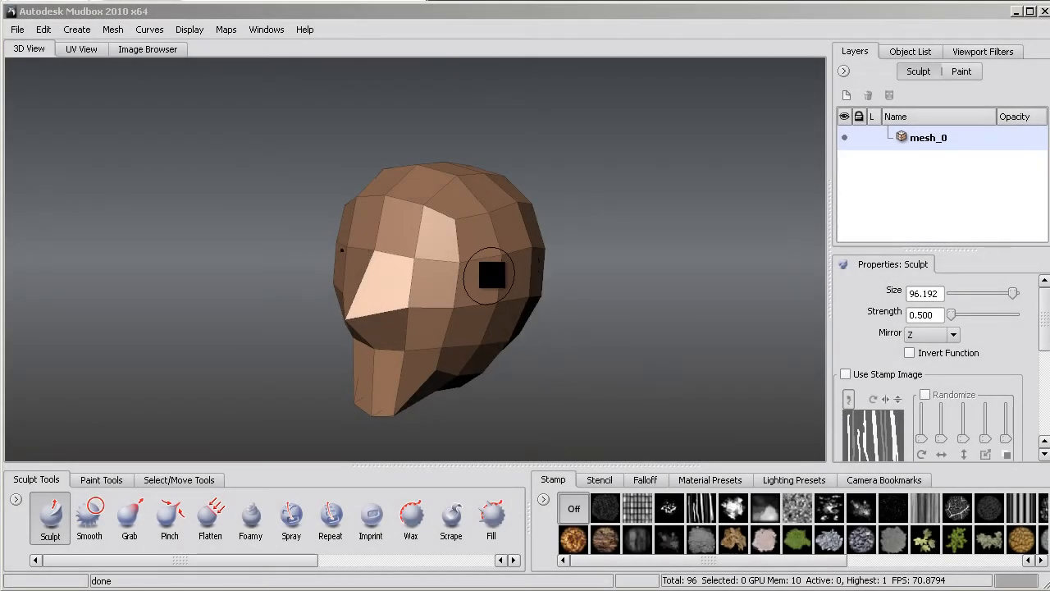
- Switch to Mudbox and subdivide the imported head mesh up to level 2
mouse_move(631, 313)
alt+mouse_down()
mouse_move(500, 293)
mouse_move(600, 321)
mouse_move(671, 302)
mouse_move(577, 304)
mouse_move(635, 333)
mouse_move(670, 319)
mouse_move(625, 307)
mouse_move(633, 319)
mouse_move(627, 307)
mouse_move(614, 321)
alt+mouse_up()
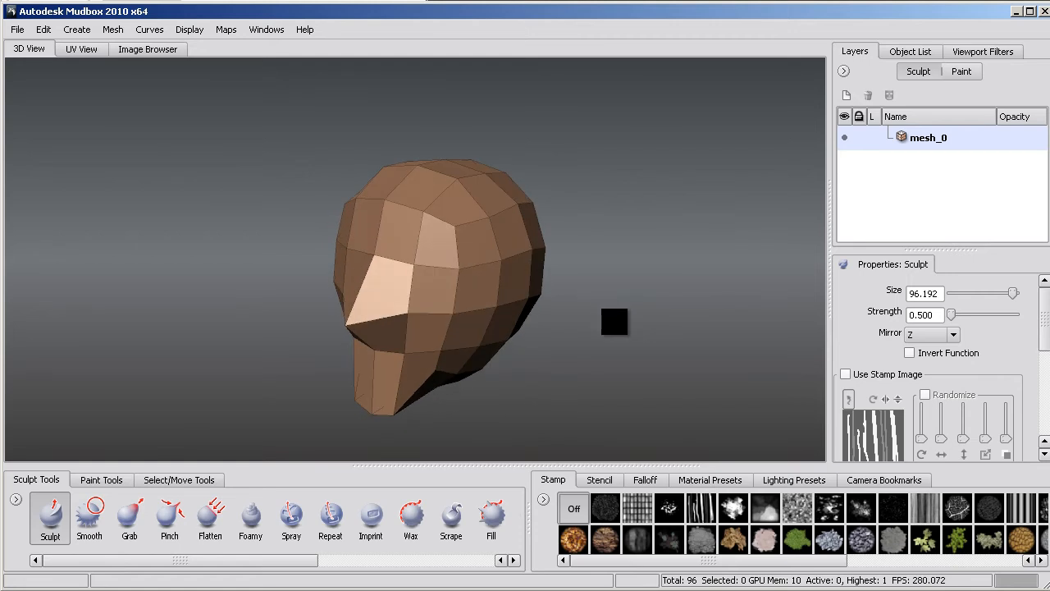
key(shift+d)
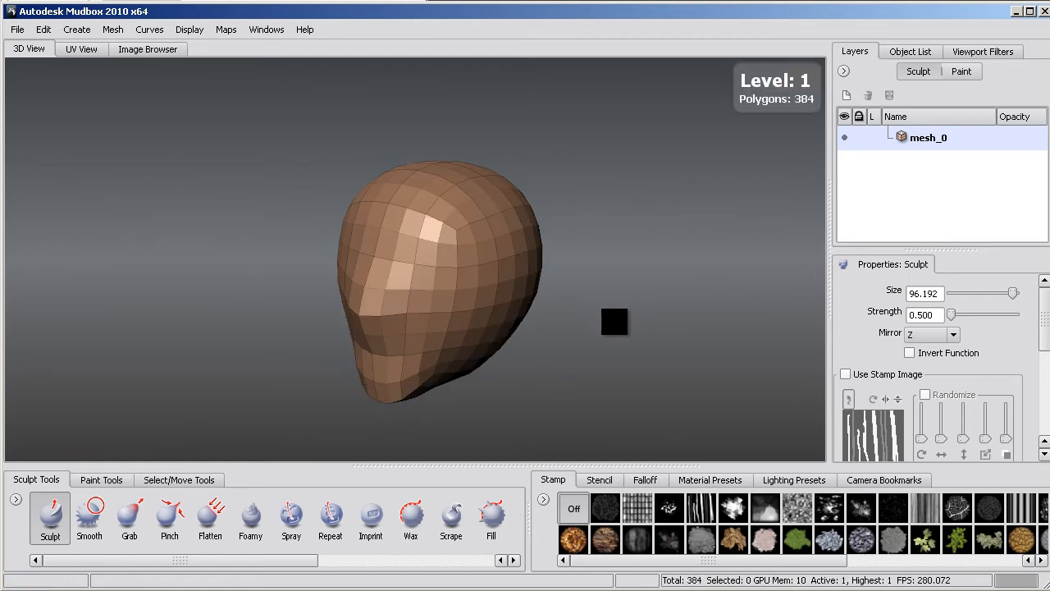
key(shift+d)
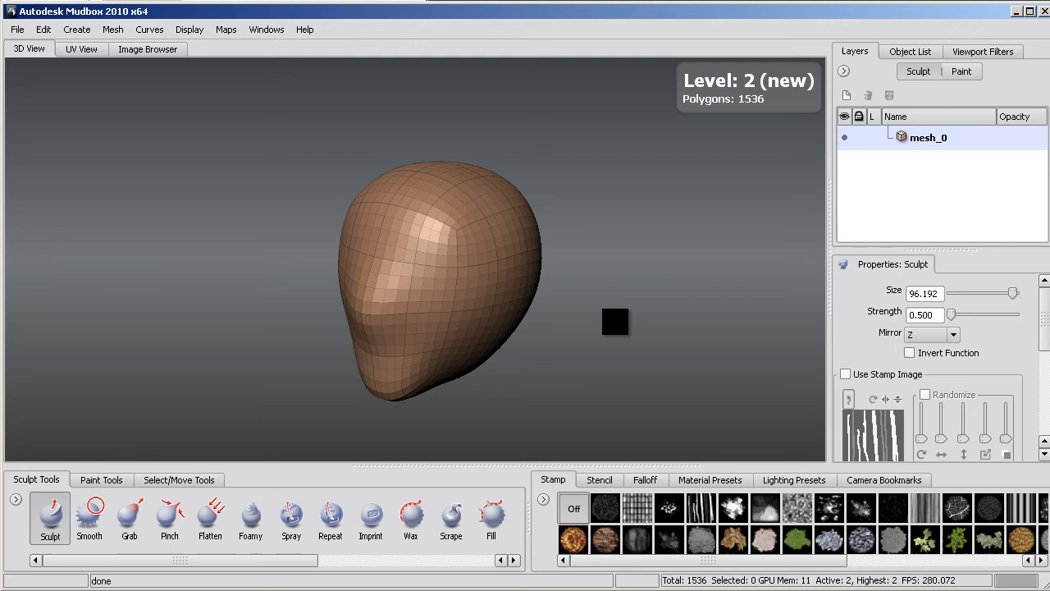
- Toggle Smooth Shade on and back off to compare smooth and flat shading of the head
right_click(507, 304)
mouse_move(511, 303)
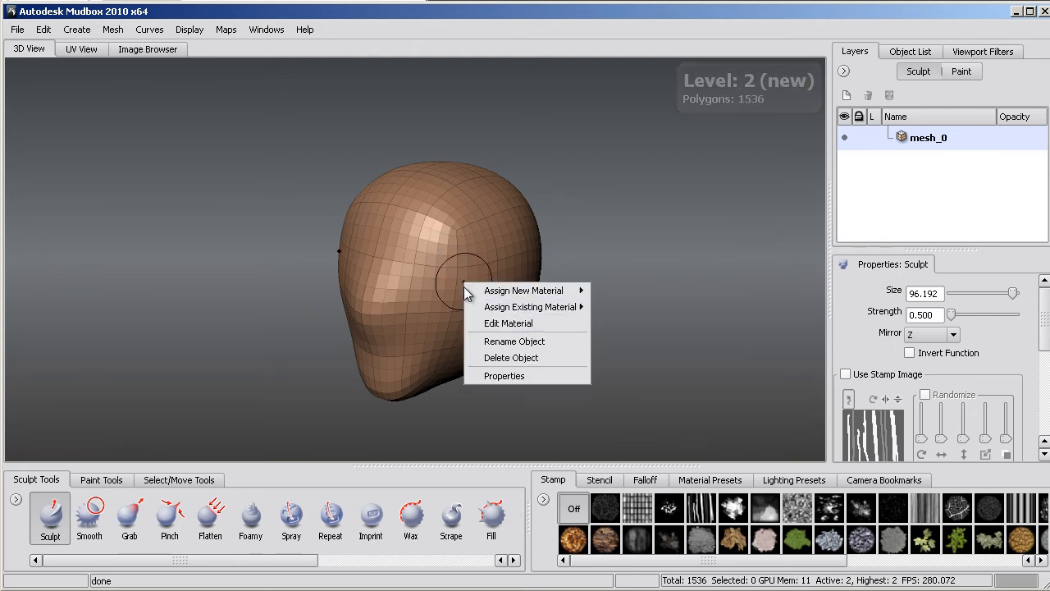
right_click(629, 277)
click(642, 287)
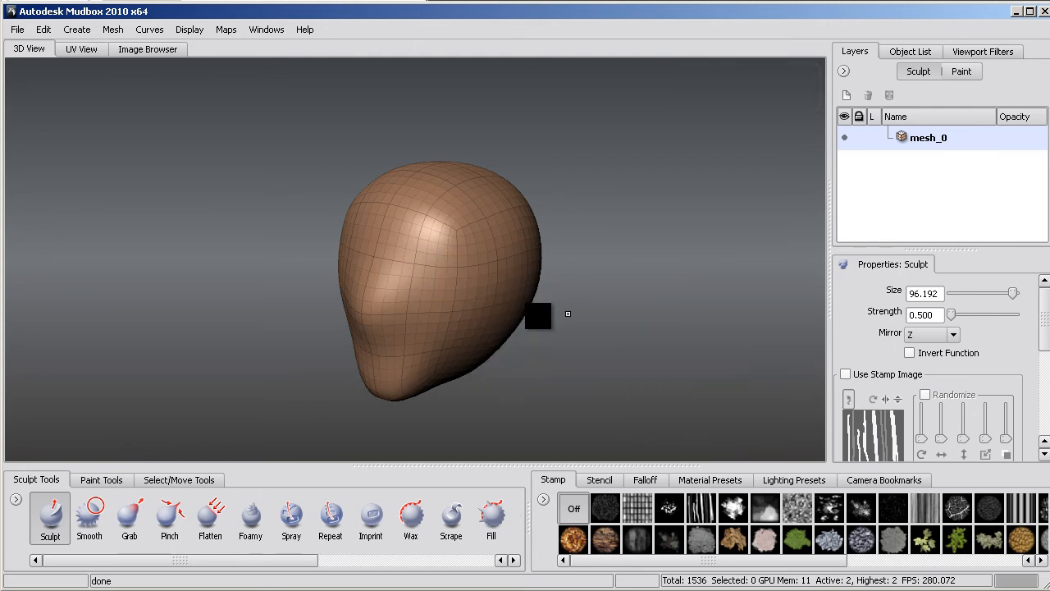
right_click(520, 291)
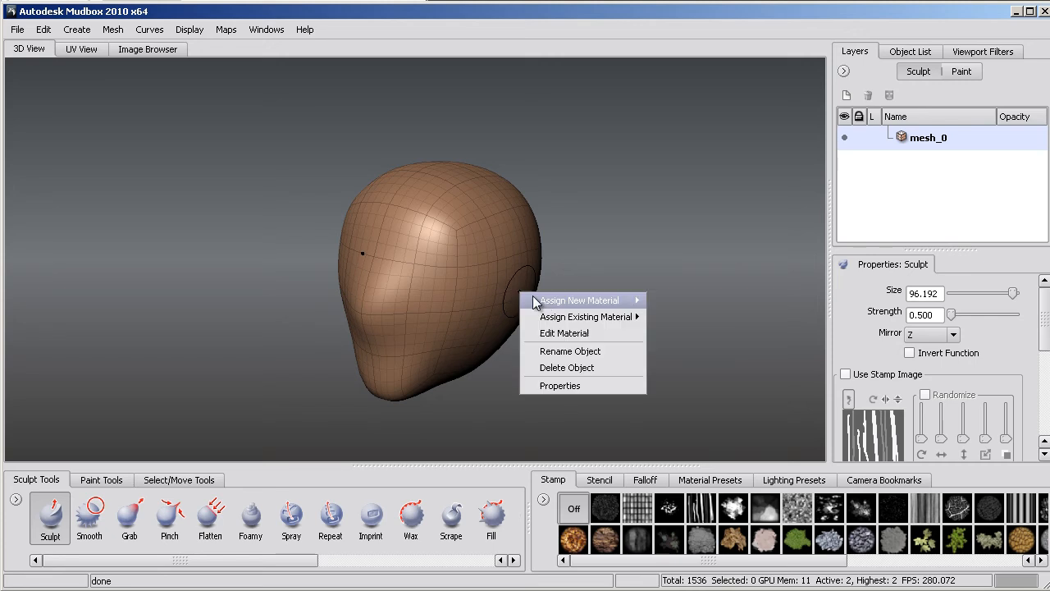
right_click(621, 253)
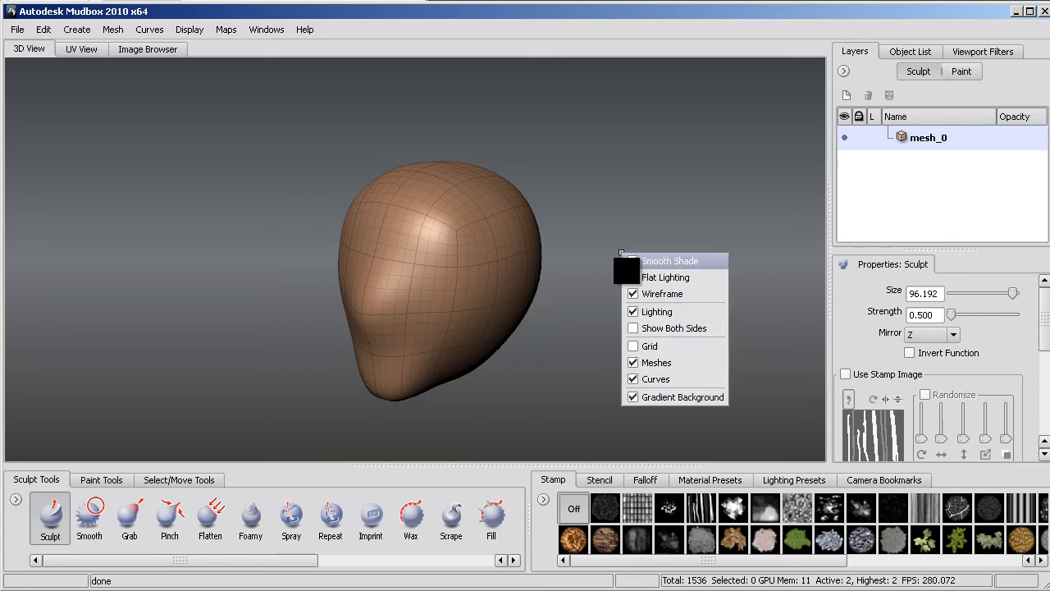
click(631, 260)
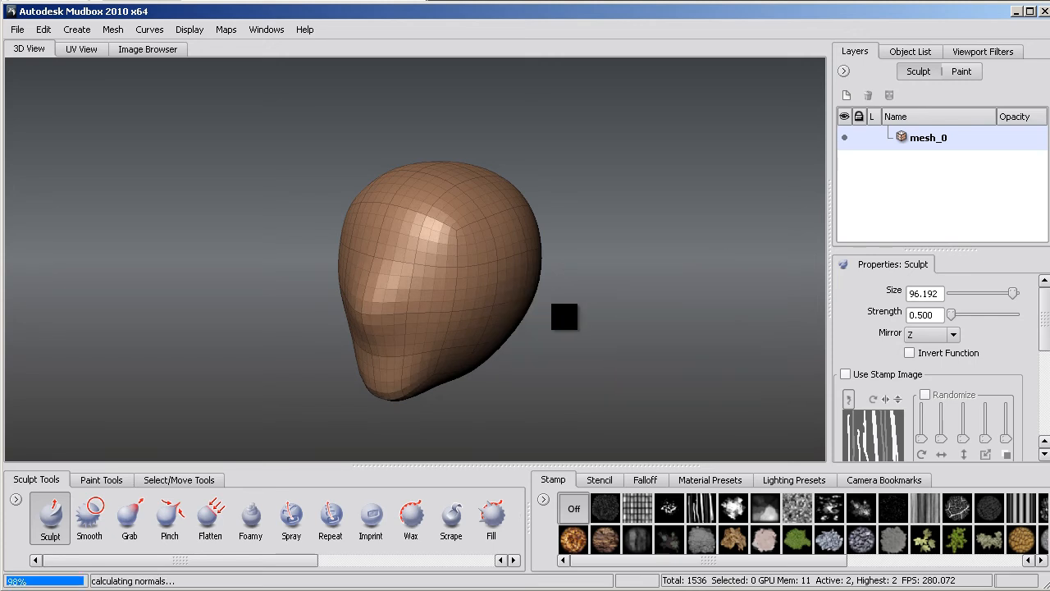
- Step the head mesh down to level 1 and push in the eye sockets symmetrically with the Grab tool
key(Page_Down)
key(Page_Down)
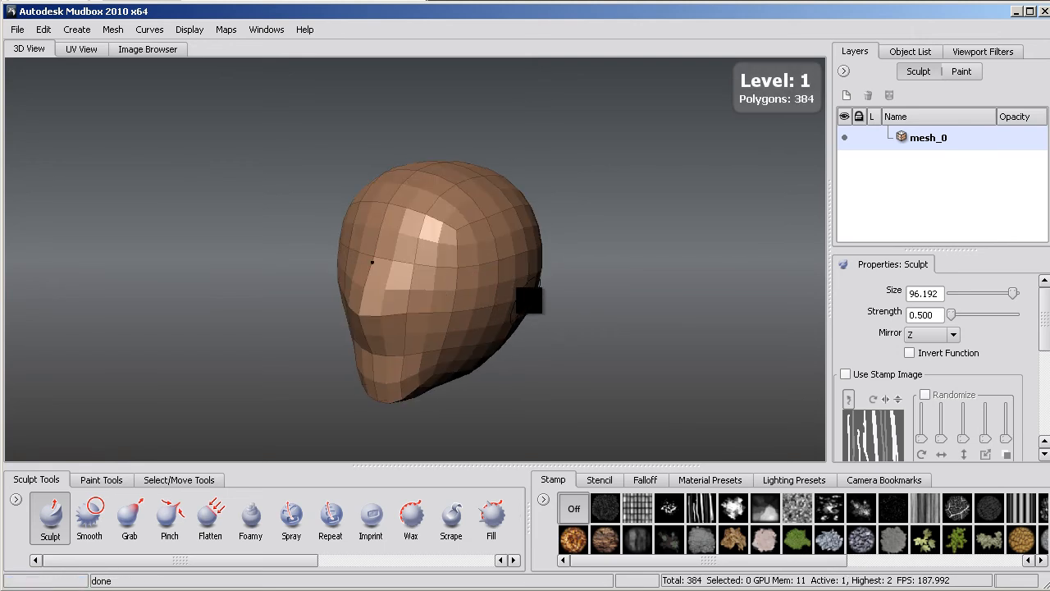
alt+right_drag(564, 280, 749, 248)
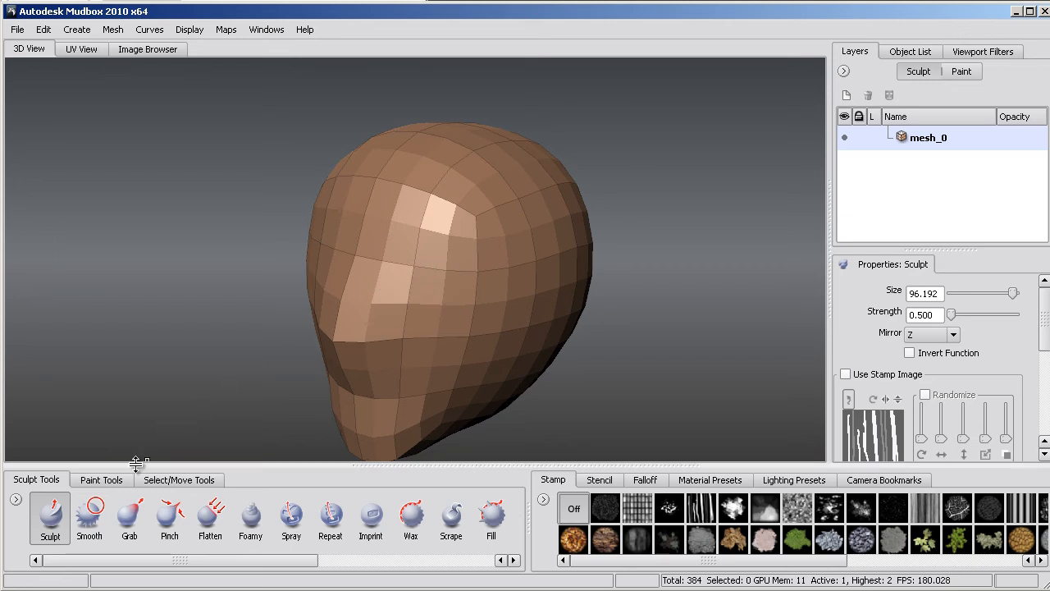
click(130, 515)
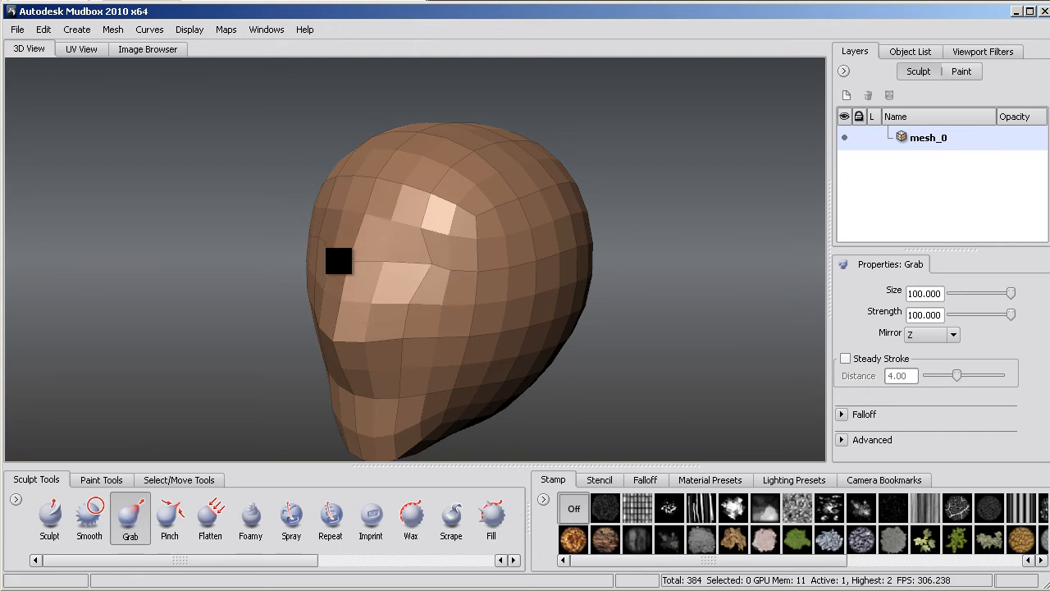
alt+right_drag(442, 268, 389, 260)
alt+middle_drag(390, 270, 465, 272)
alt+right_drag(465, 273, 521, 309)
alt+drag(485, 321, 384, 311)
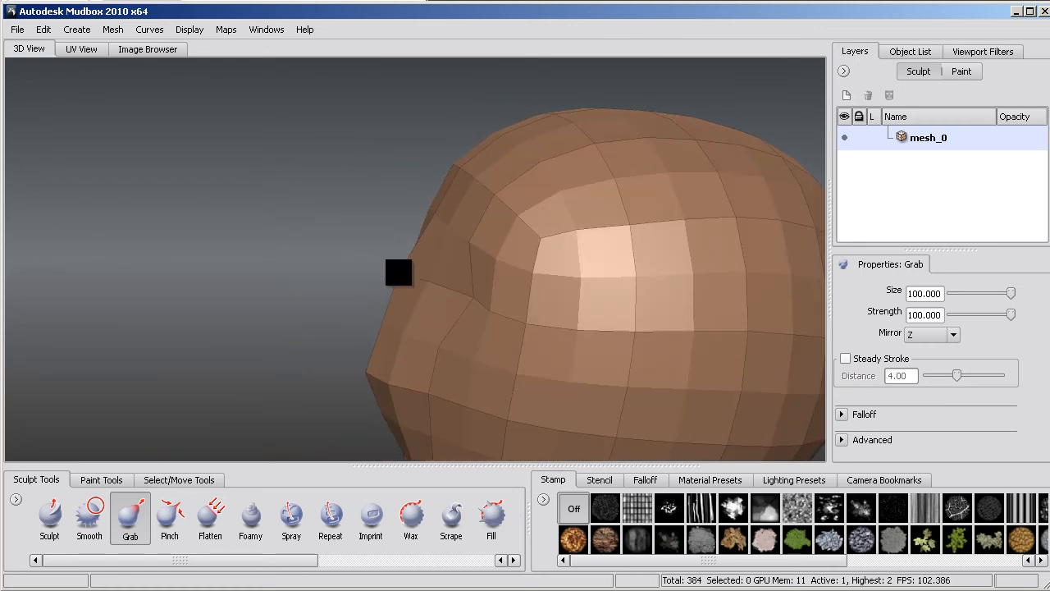
- Grab the middle of the face outward to form a nose, and raise the mesh to subdivision level 3
alt+drag(435, 277, 255, 291)
mouse_move(450, 295)
alt+mouse_down()
mouse_move(692, 274)
mouse_move(383, 284)
mouse_move(552, 291)
alt+mouse_up()
key(shift+d)
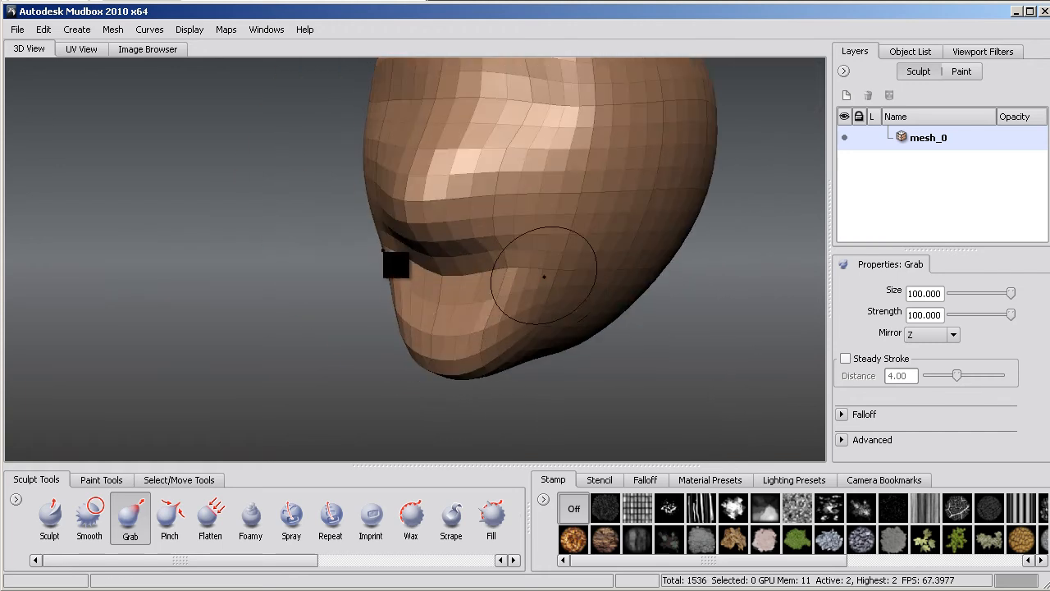
alt+right_drag(552, 291, 389, 304)
key(shift+d)
- Build up the brow ridges and the bridge of the nose with the Sculpt brush at strength 55.128
click(51, 517)
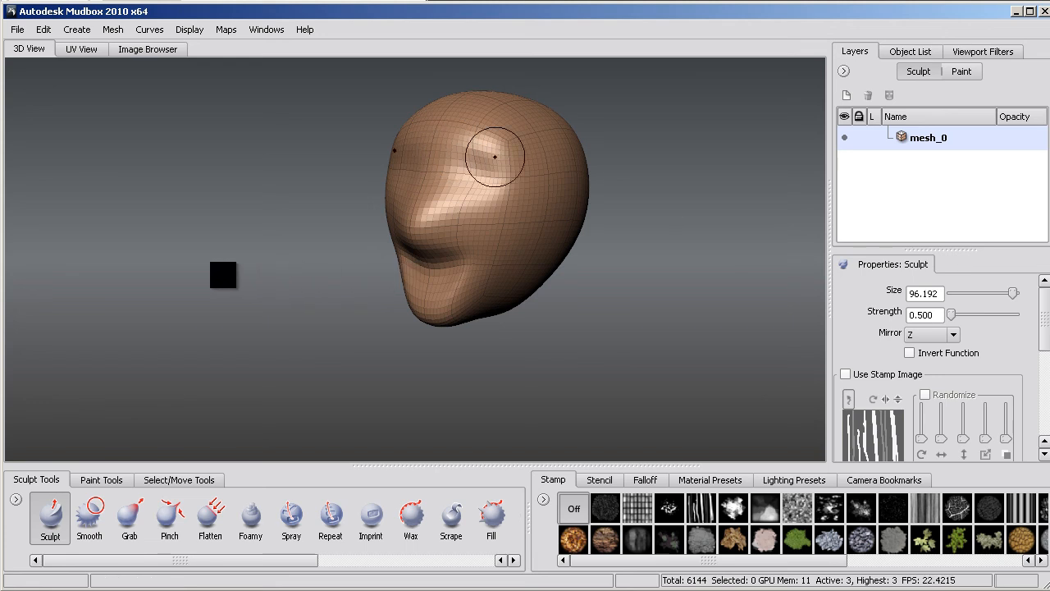
drag(144, 286, 244, 272)
drag(426, 269, 512, 213)
alt+right_drag(474, 172, 488, 413)
mouse_move(488, 413)
alt+mouse_down()
mouse_move(430, 292)
mouse_move(243, 291)
mouse_move(416, 256)
mouse_move(312, 244)
mouse_move(271, 271)
mouse_move(366, 291)
mouse_move(348, 323)
mouse_move(443, 316)
mouse_move(352, 261)
mouse_move(458, 274)
mouse_move(401, 286)
mouse_move(352, 274)
mouse_move(440, 353)
mouse_move(324, 278)
mouse_move(399, 357)
mouse_move(328, 328)
mouse_move(443, 332)
alt+mouse_up()
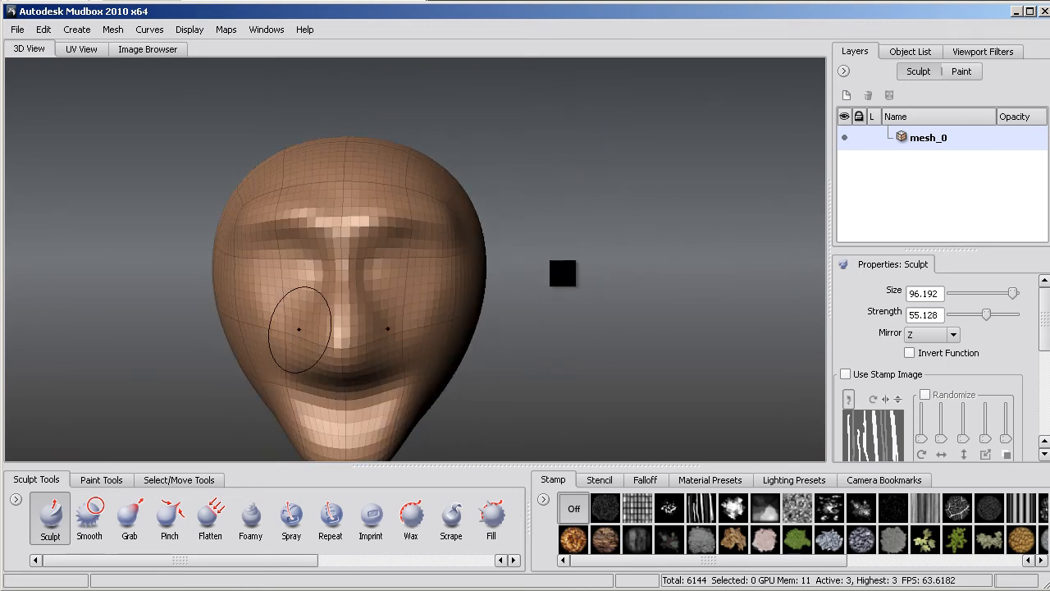
- Reduce the Sculpt brush size to 44.815 and shape the nostrils and lips
mouse_move(300, 328)
alt+mouse_down()
mouse_move(377, 339)
mouse_move(324, 355)
mouse_move(316, 345)
mouse_move(369, 324)
mouse_move(312, 339)
alt+mouse_up()
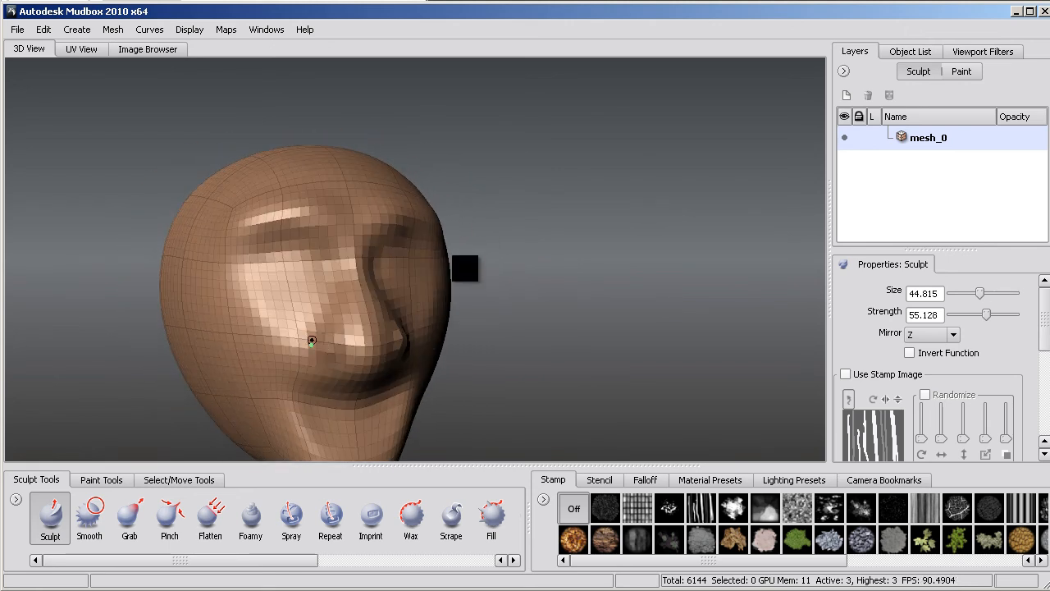
mouse_move(346, 379)
alt+mouse_down()
mouse_move(362, 311)
mouse_move(344, 295)
mouse_move(205, 348)
mouse_move(362, 309)
alt+mouse_up()
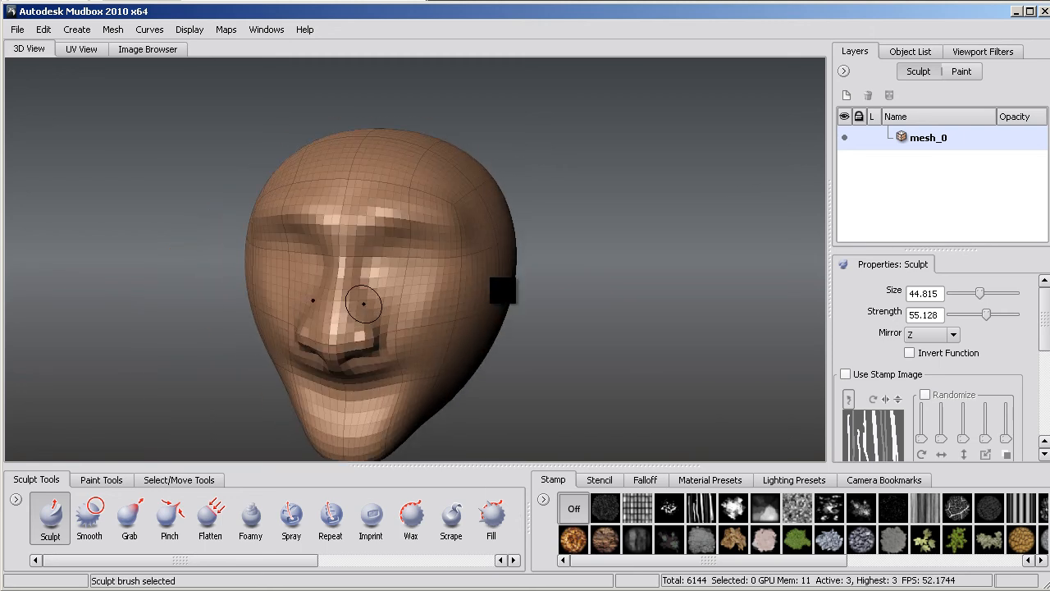
alt+right_drag(360, 298, 410, 300)
mouse_move(410, 301)
alt+mouse_down()
mouse_move(383, 304)
mouse_move(435, 255)
mouse_move(468, 293)
mouse_move(347, 249)
mouse_move(418, 277)
mouse_move(429, 295)
mouse_move(448, 273)
alt+mouse_up()
alt+right_drag(448, 272, 427, 328)
mouse_move(427, 328)
alt+mouse_down()
mouse_move(392, 357)
mouse_move(336, 357)
mouse_move(375, 379)
mouse_move(352, 378)
mouse_move(428, 352)
mouse_move(603, 370)
mouse_move(410, 361)
mouse_move(379, 338)
mouse_move(352, 366)
mouse_move(370, 361)
mouse_move(299, 349)
mouse_move(521, 358)
mouse_move(503, 339)
mouse_move(364, 368)
mouse_move(506, 347)
mouse_move(394, 358)
mouse_move(487, 370)
alt+mouse_up()
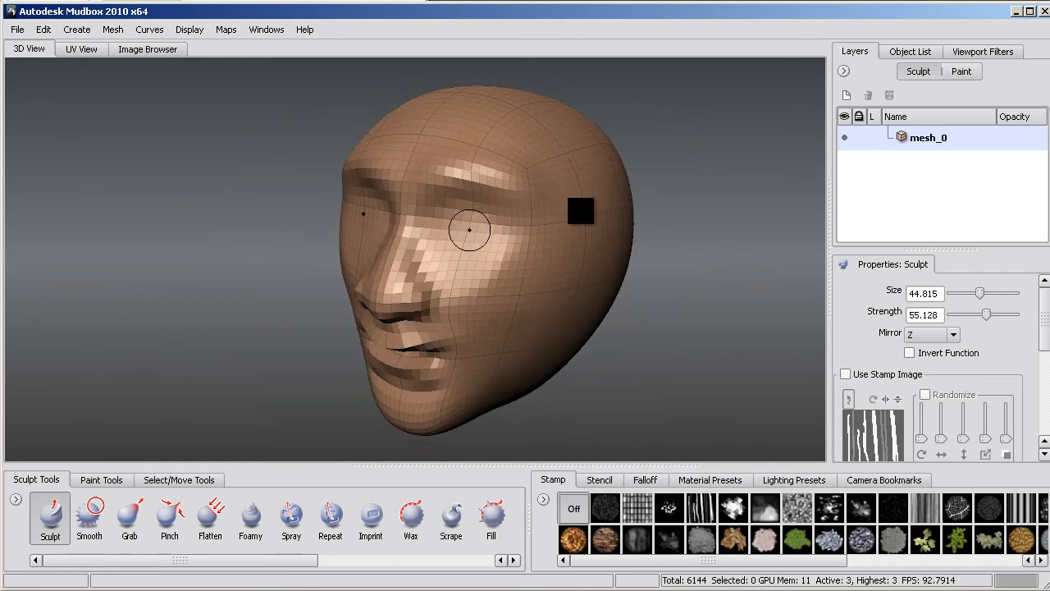
- Subdivide the head to level 4 and sculpt the eye areas beside the nose bridge
key(shift+d)
alt+drag(481, 234, 509, 240)
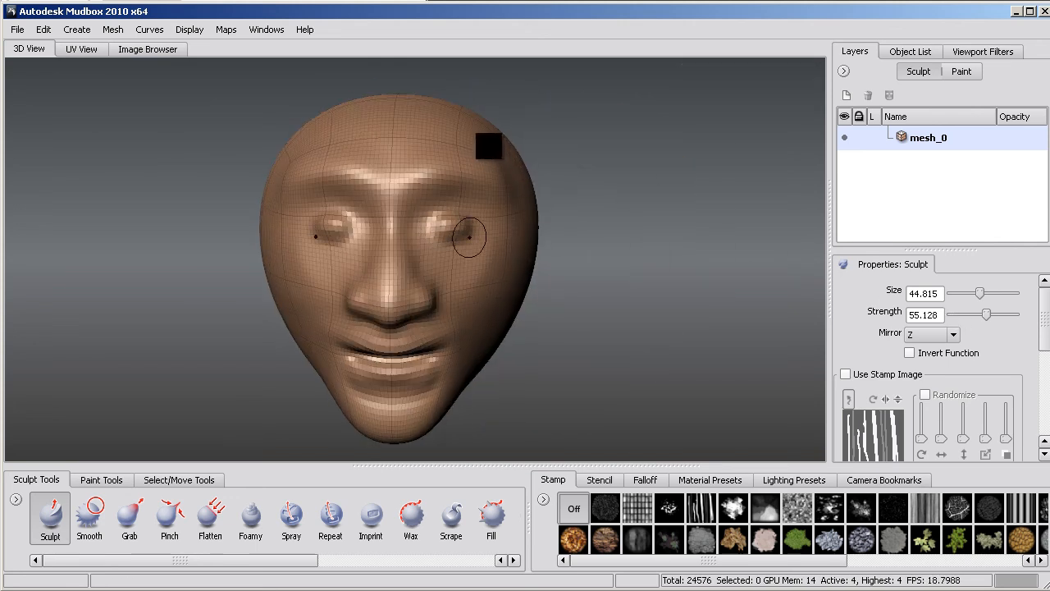
alt+drag(449, 238, 476, 253)
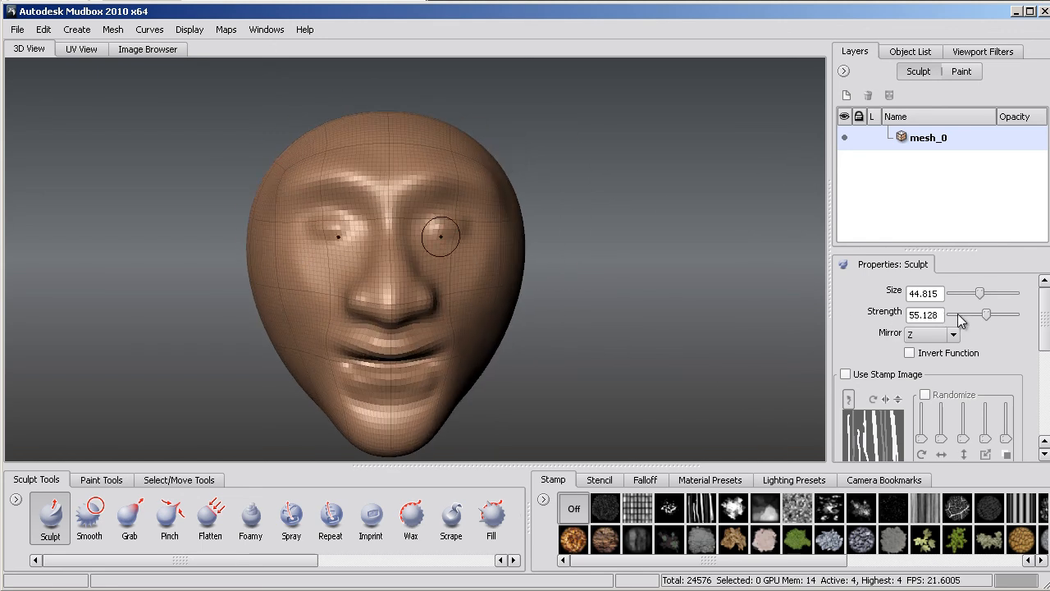
- Inflate rounded eyeballs in both eye sockets with the Bulge tool at strength 71.795
drag(180, 561, 358, 560)
click(300, 518)
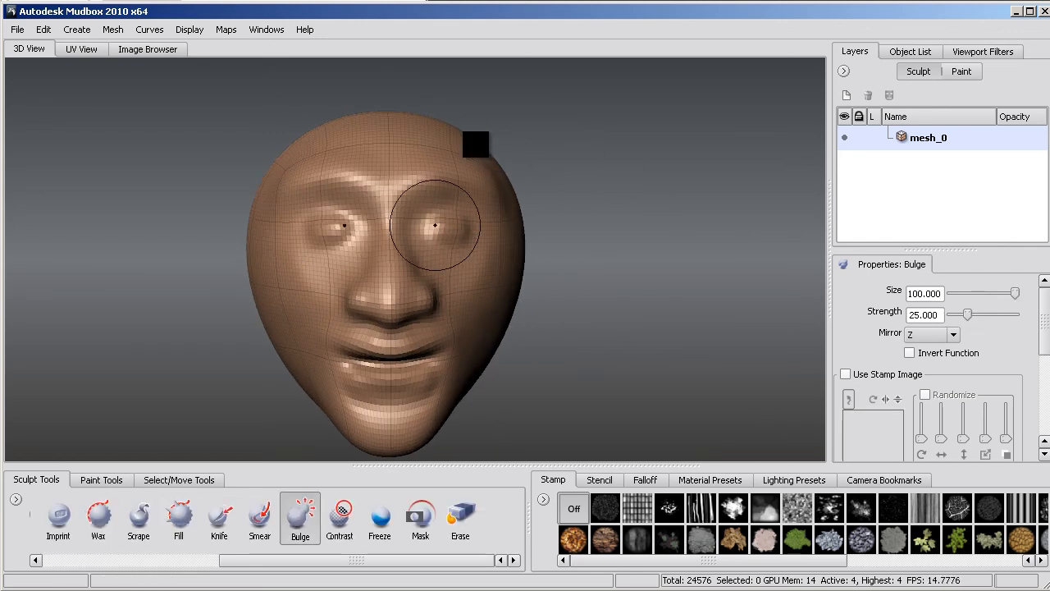
mouse_move(464, 233)
alt+mouse_down()
mouse_move(449, 247)
mouse_move(434, 169)
mouse_move(500, 225)
mouse_move(419, 252)
mouse_move(389, 337)
alt+mouse_up()
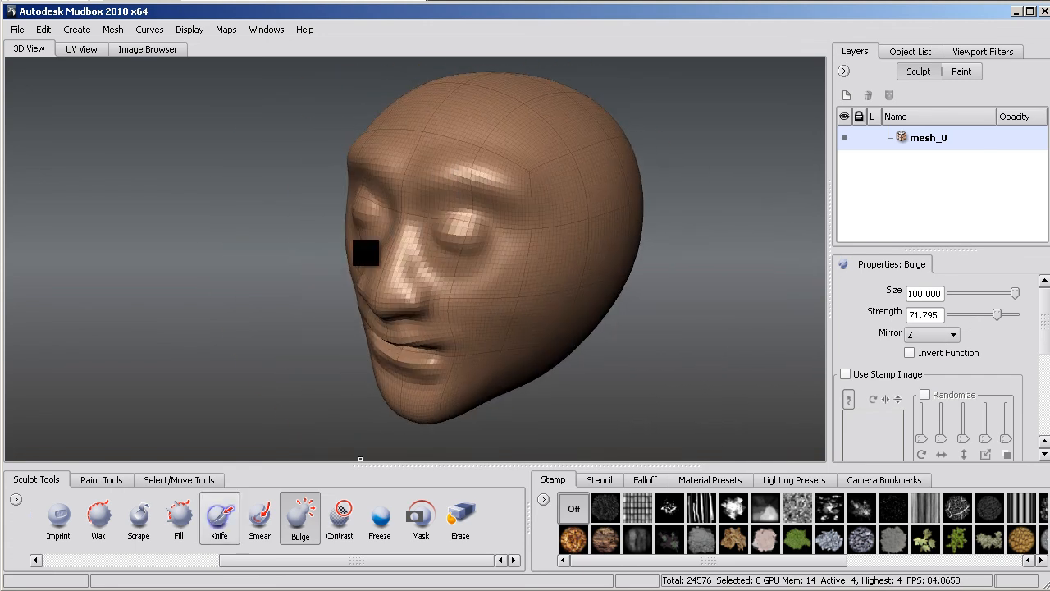
- Sharpen the creases around the brows, nose and mouth with the Pinch tool at size 45.111 and strength 29.487
drag(263, 561, 86, 561)
click(170, 518)
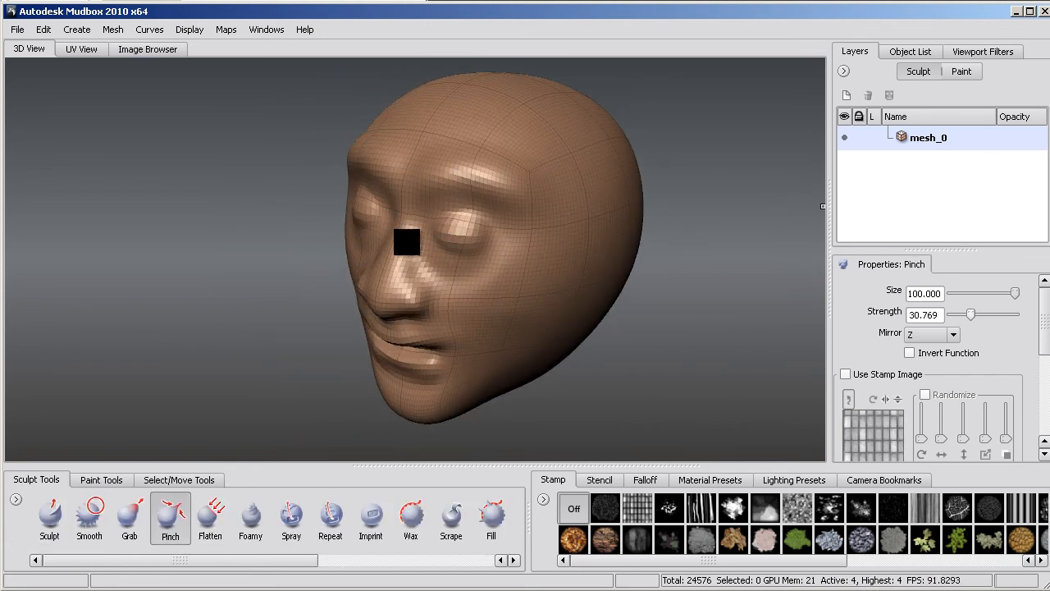
alt+drag(517, 179, 592, 201)
mouse_move(405, 189)
alt+mouse_down()
mouse_move(385, 204)
mouse_move(419, 190)
mouse_move(508, 194)
mouse_move(479, 290)
alt+mouse_up()
drag(392, 286, 354, 215)
alt+drag(392, 293, 411, 373)
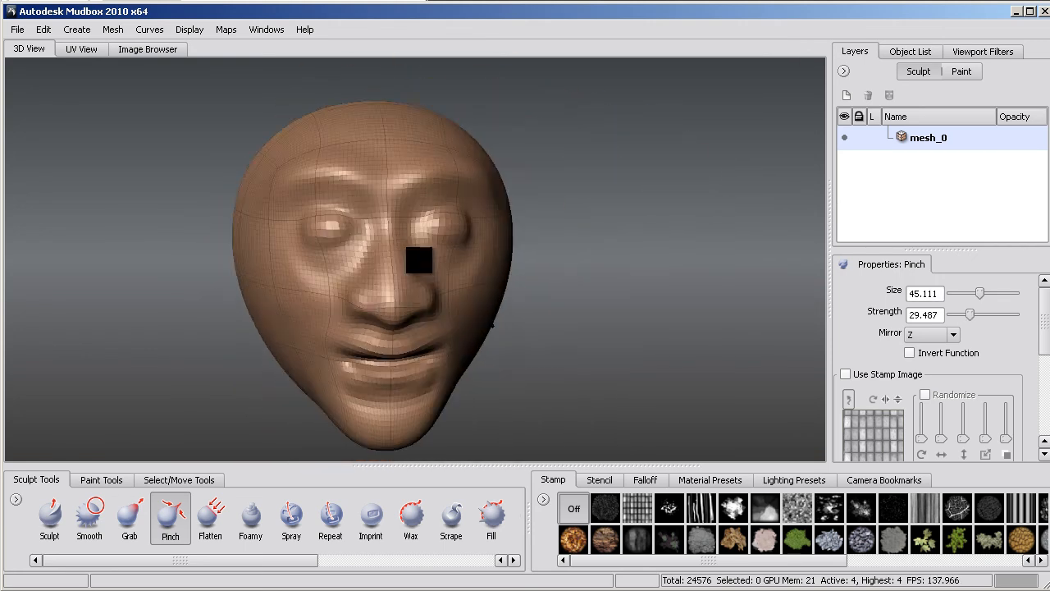